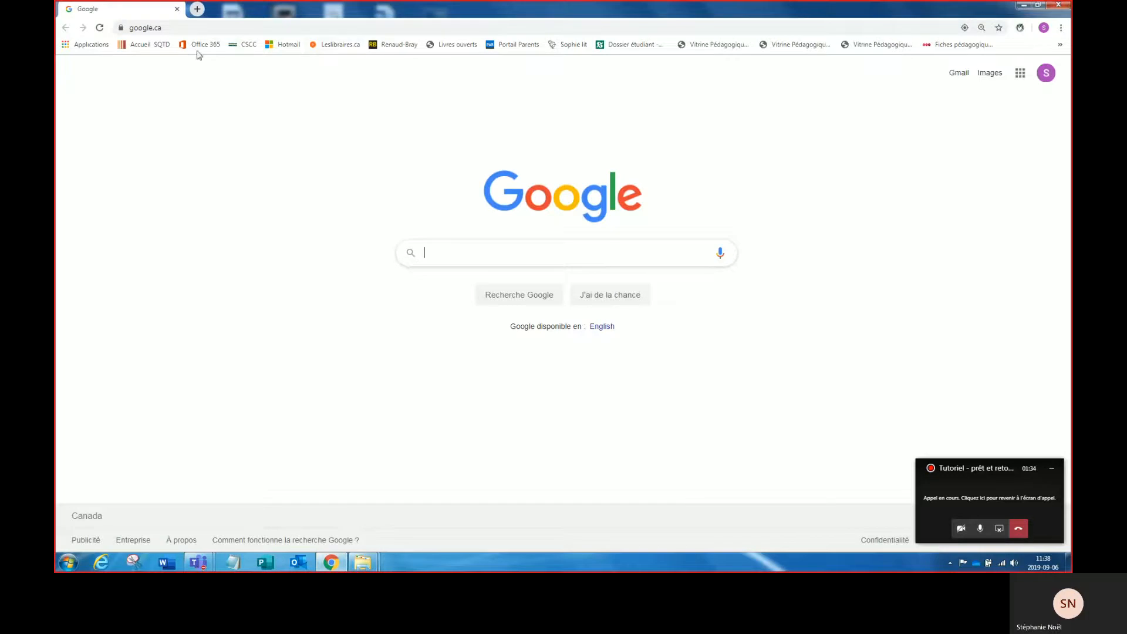
Open the CSCC website's Bibliothèques page from its services and find the section "Outils pour les bibliothèques scolaires"
left_click(249, 45)
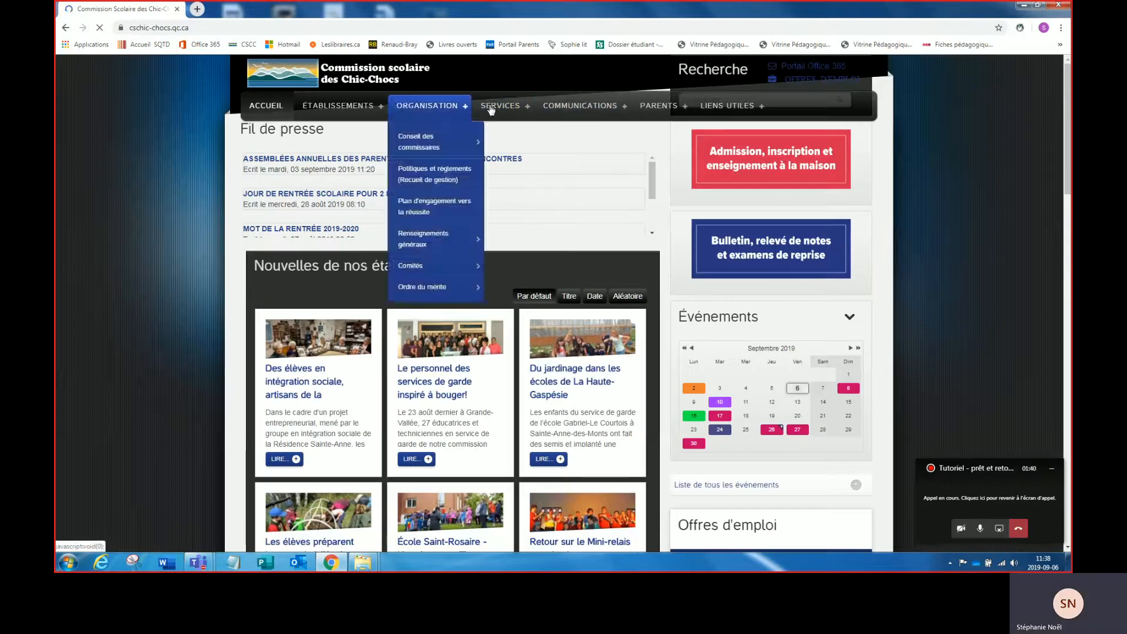
mouse_move(491, 109)
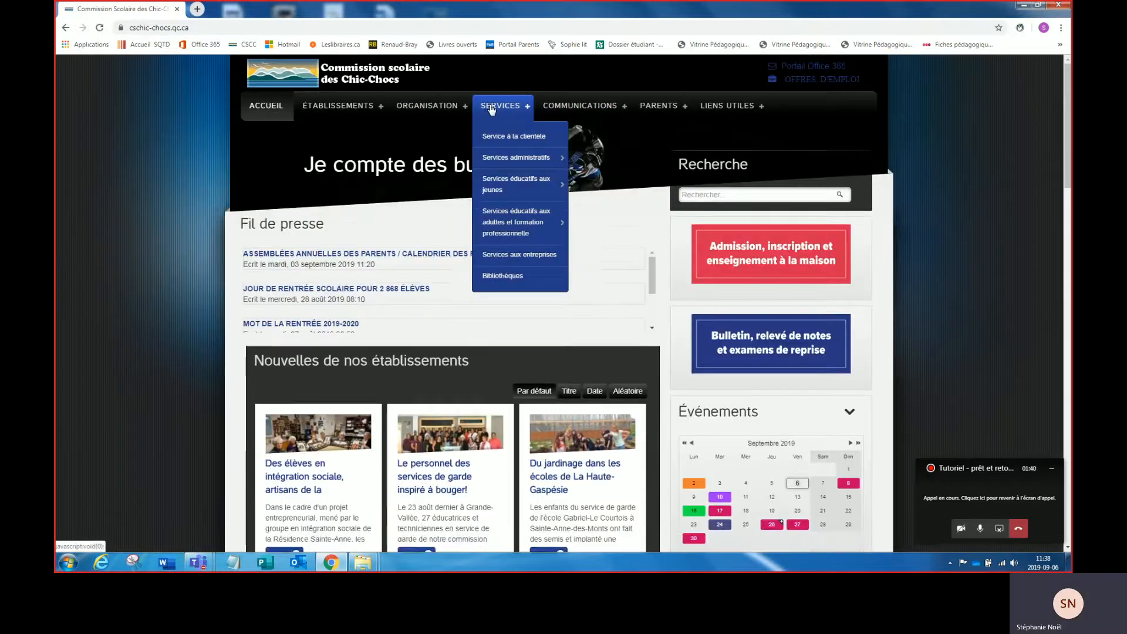
left_click(503, 275)
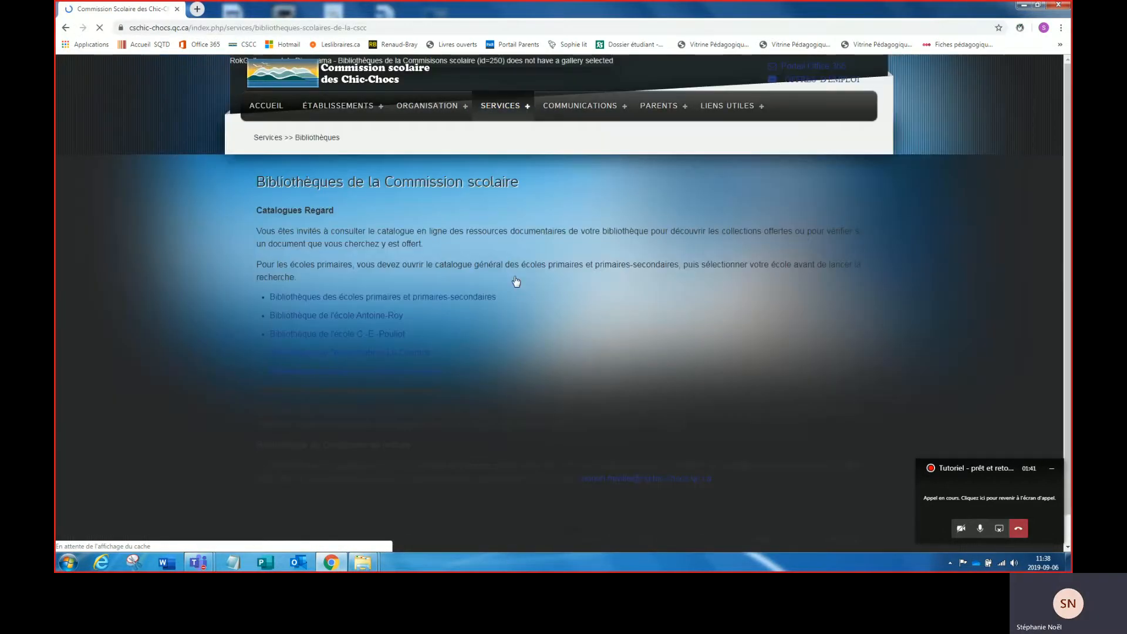
scroll(516, 282, "down", 15)
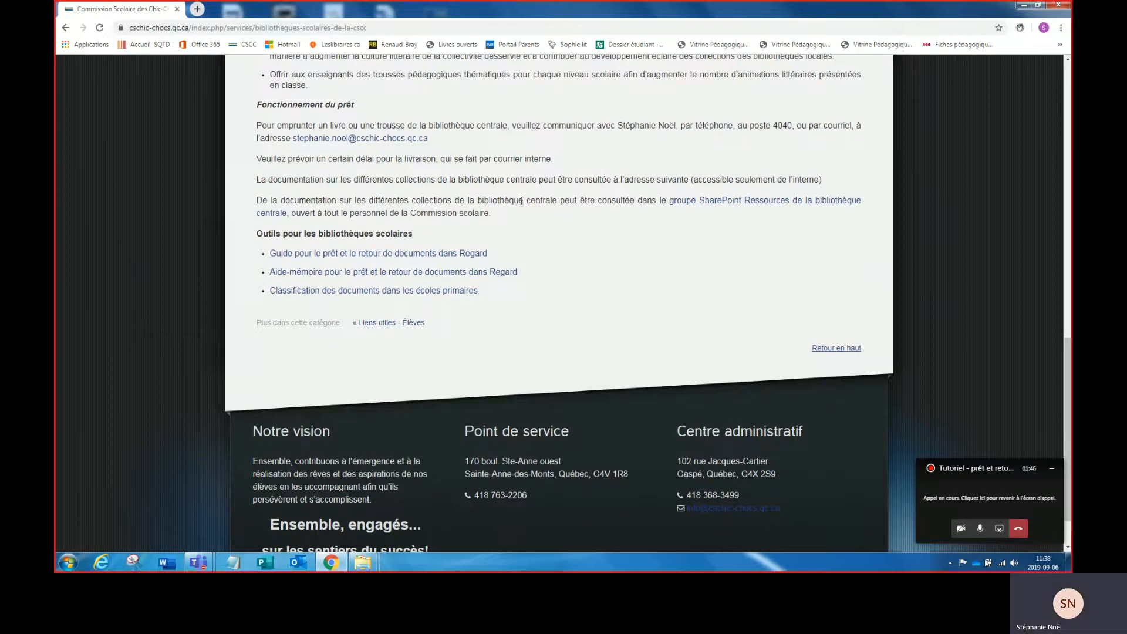
left_click(448, 261)
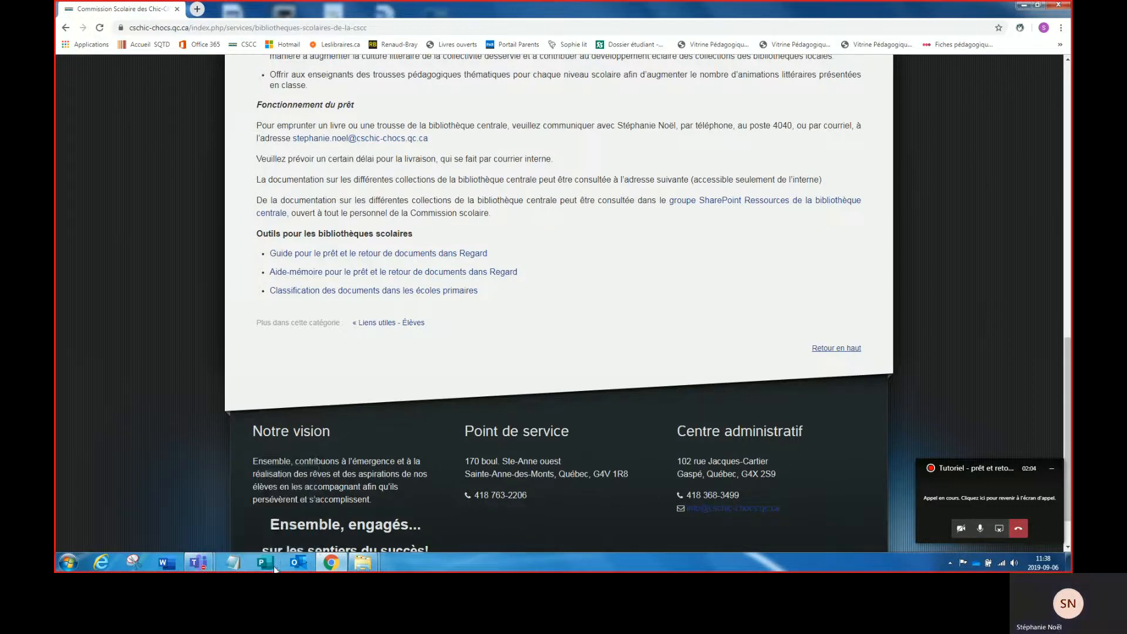
Launch Regard from the desktop and sign in to the Regard_Primaire.dsn data source with the account password
mouse_move(341, 567)
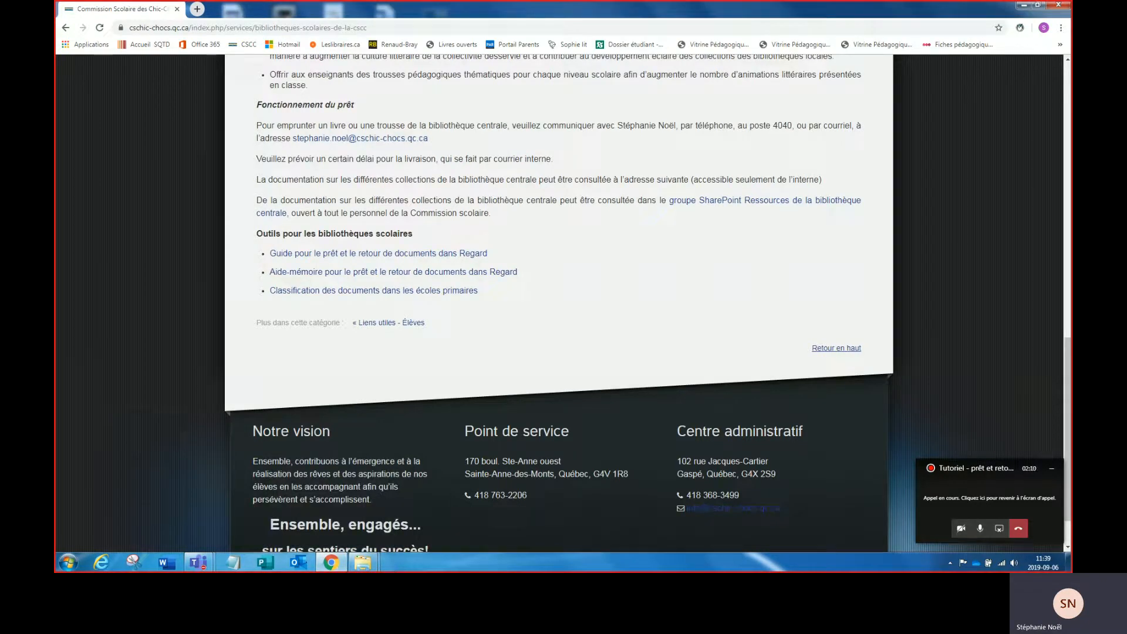
mouse_move(204, 566)
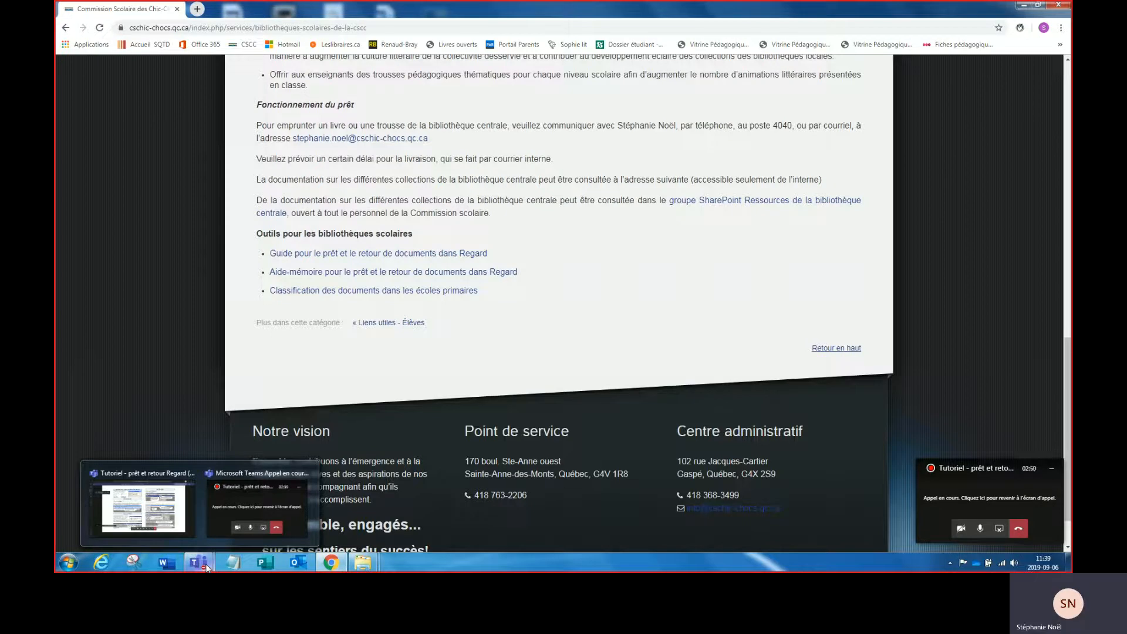
left_click(331, 562)
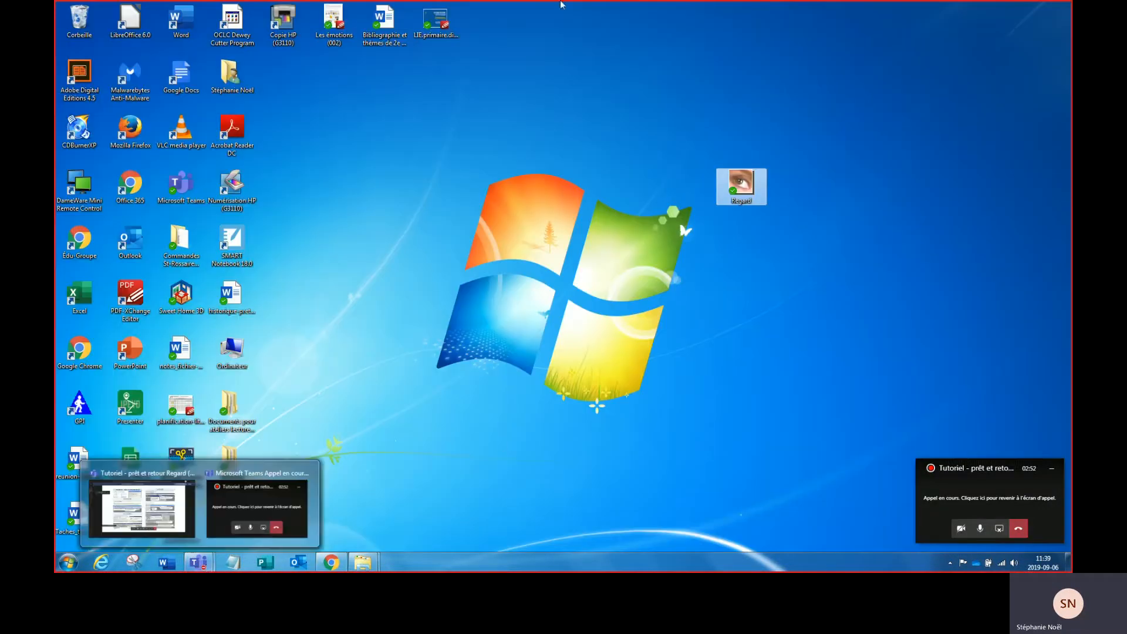
double_click(741, 186)
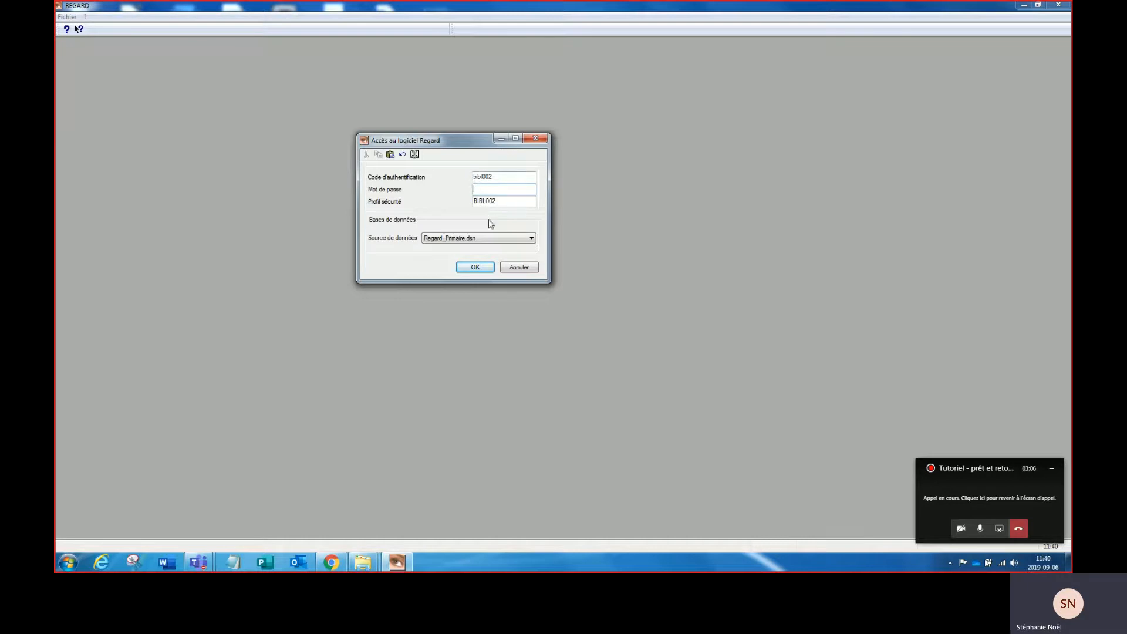
left_click(491, 190)
type("***")
left_click(479, 267)
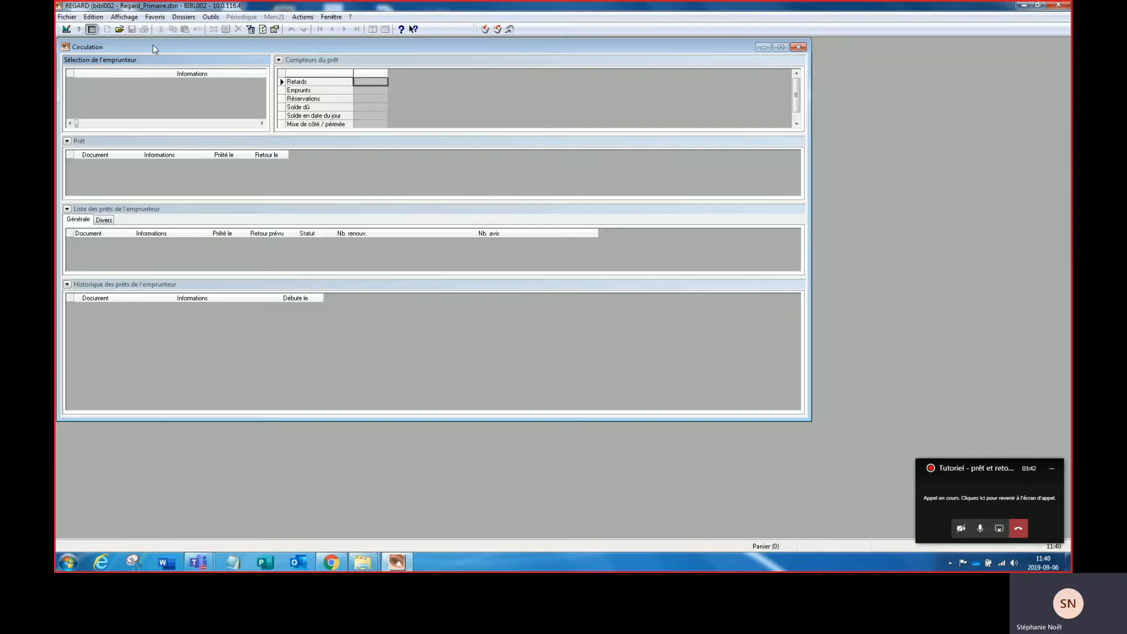
left_click_drag(152, 45, 165, 45)
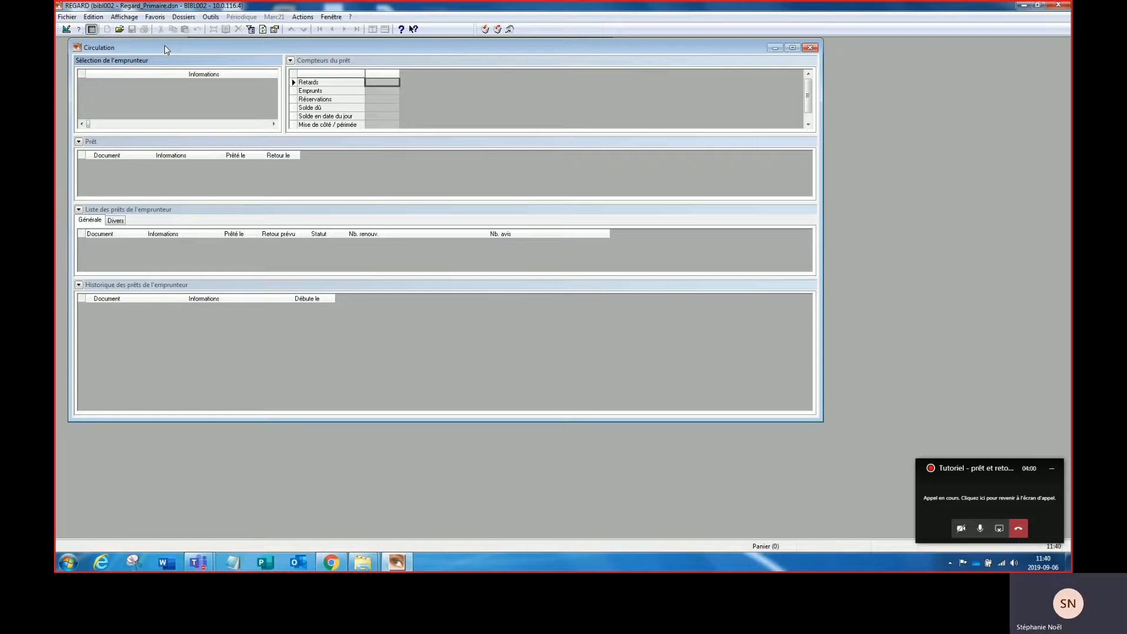
left_click(165, 21)
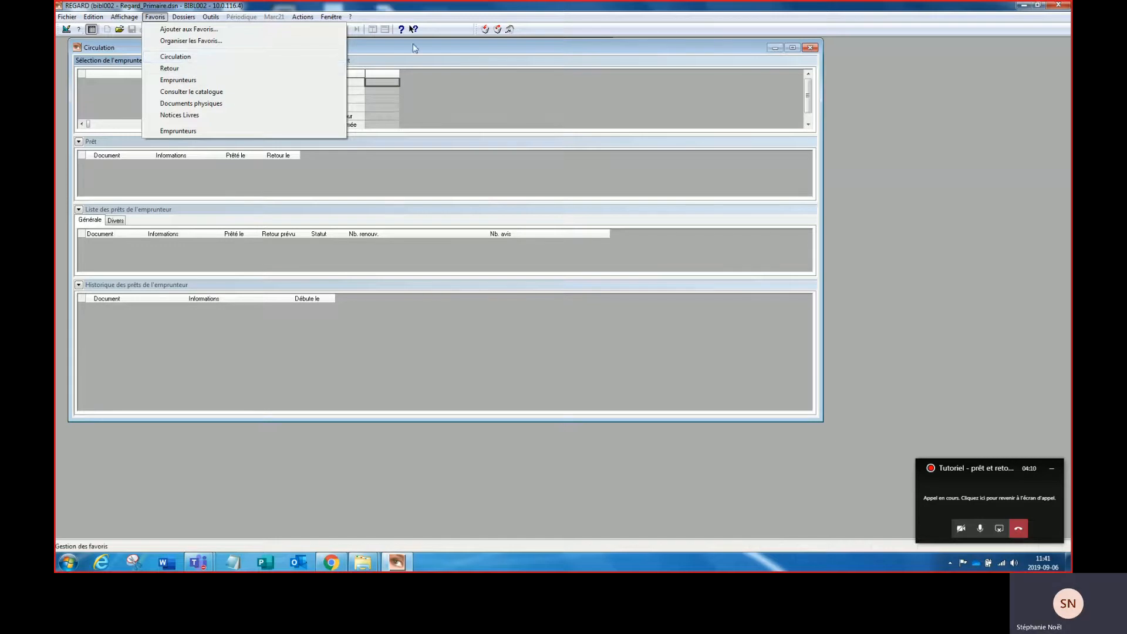
left_click(432, 59)
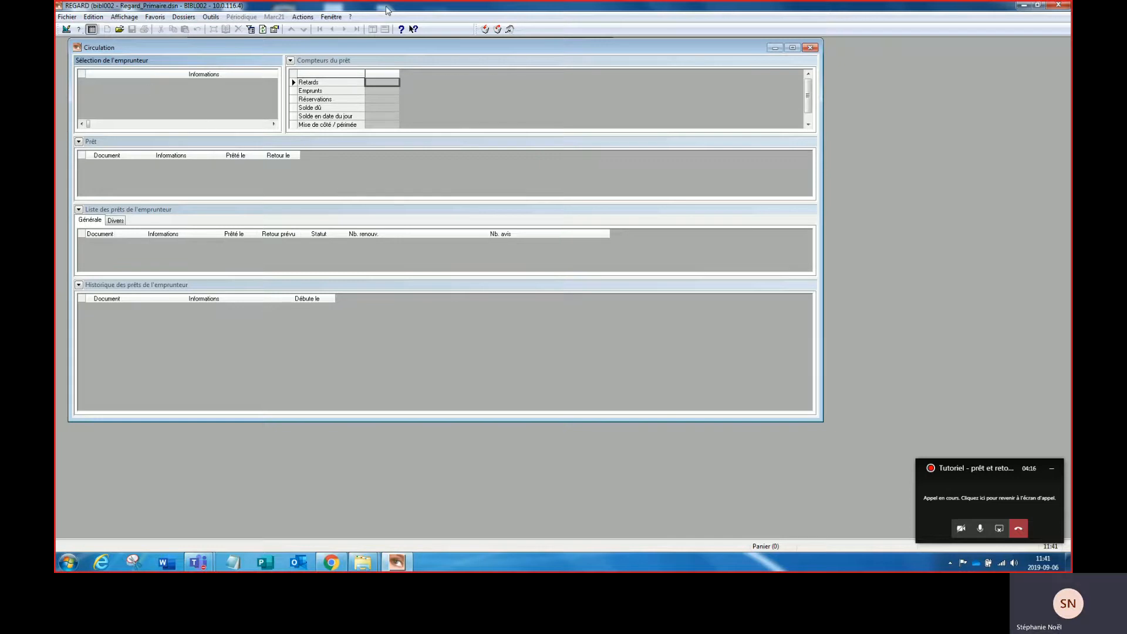
left_click(332, 18)
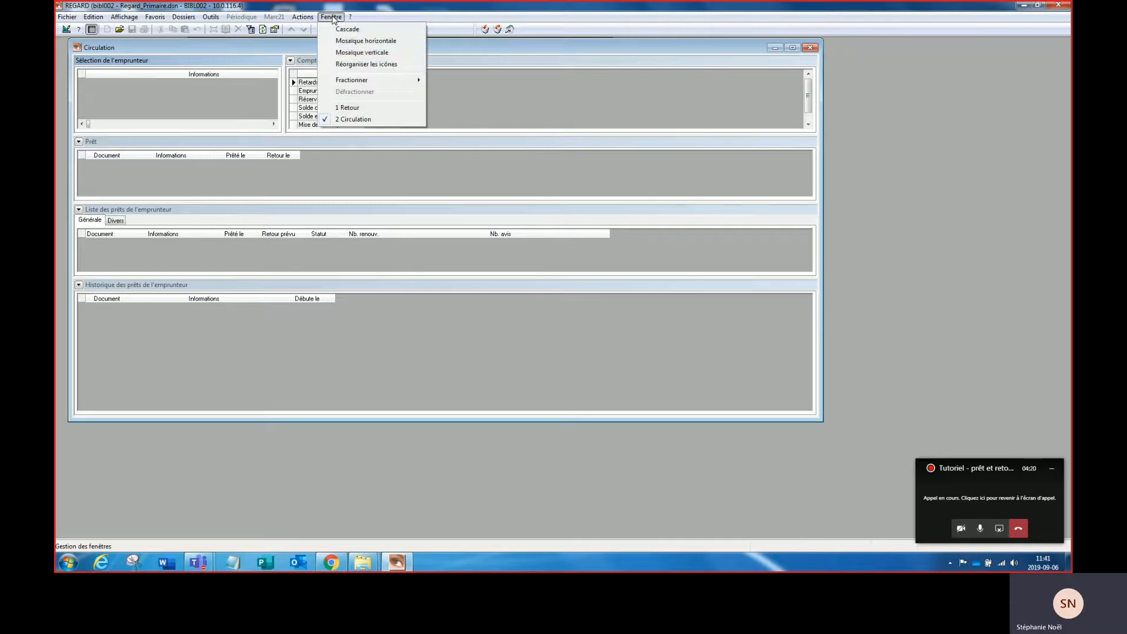
left_click(380, 120)
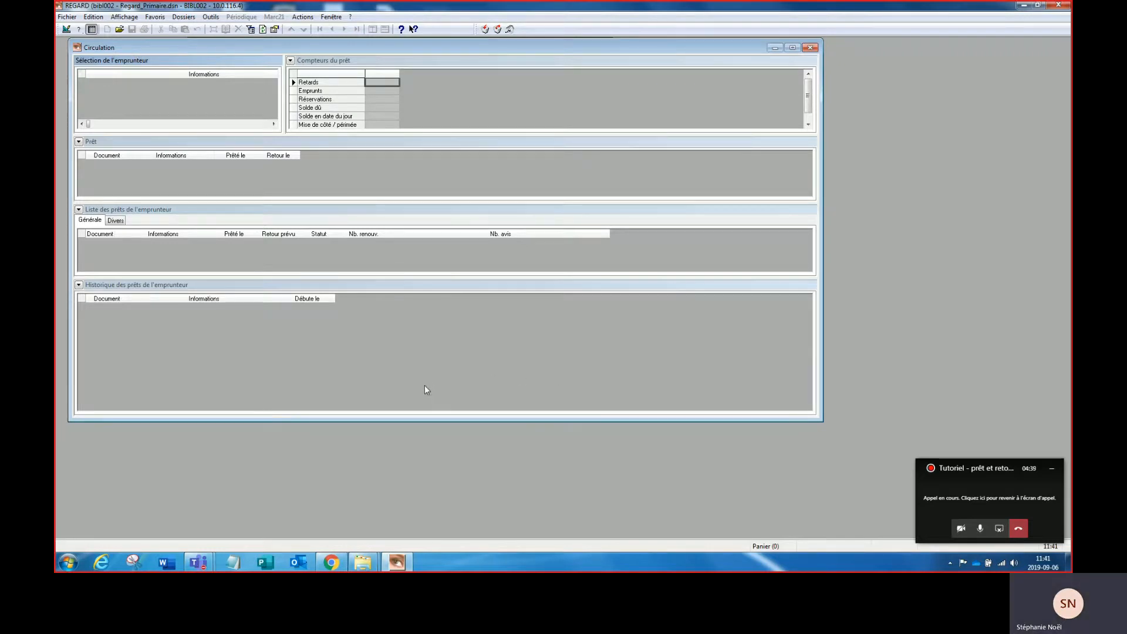
left_click(224, 75)
left_click(373, 64)
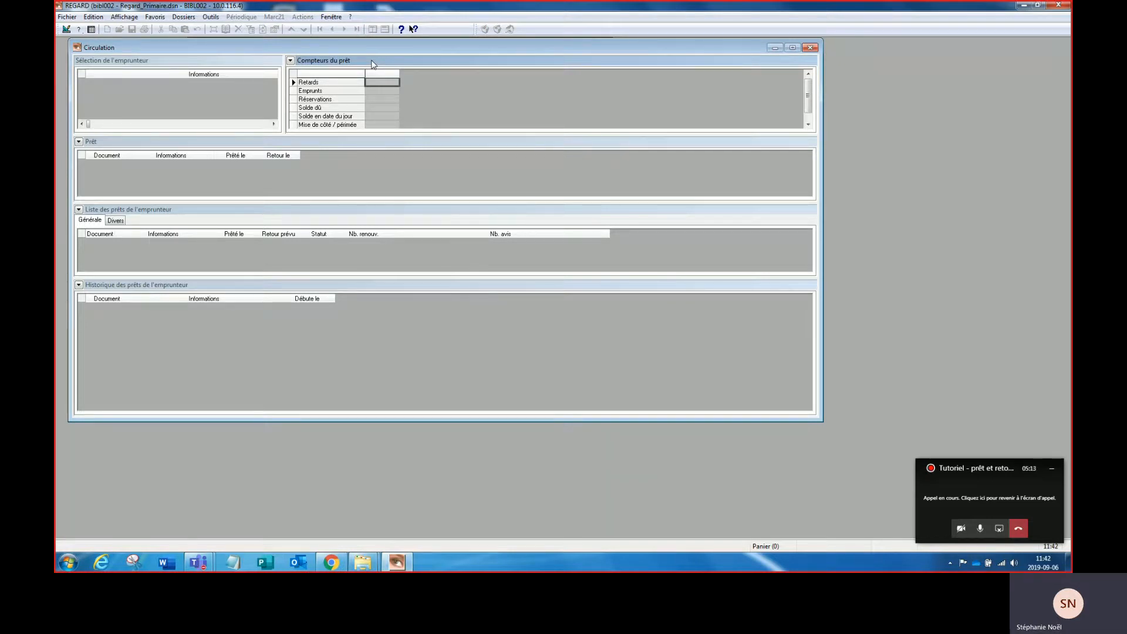
Search the borrower selection by part of the borrower's name and run the query
left_click(111, 65)
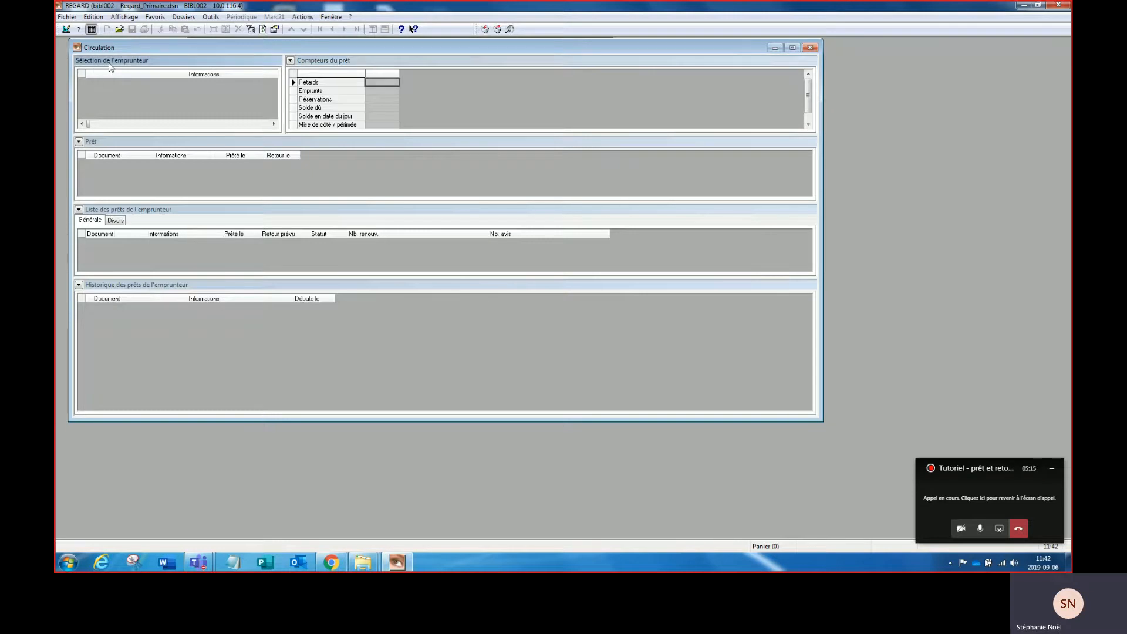
left_click(251, 30)
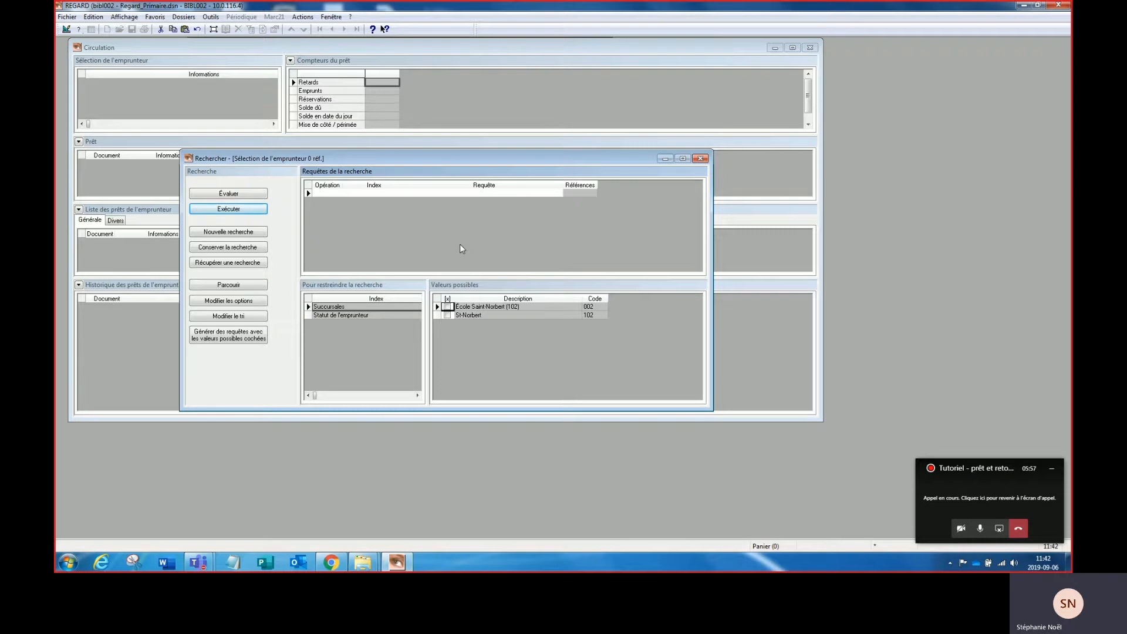
type("coco")
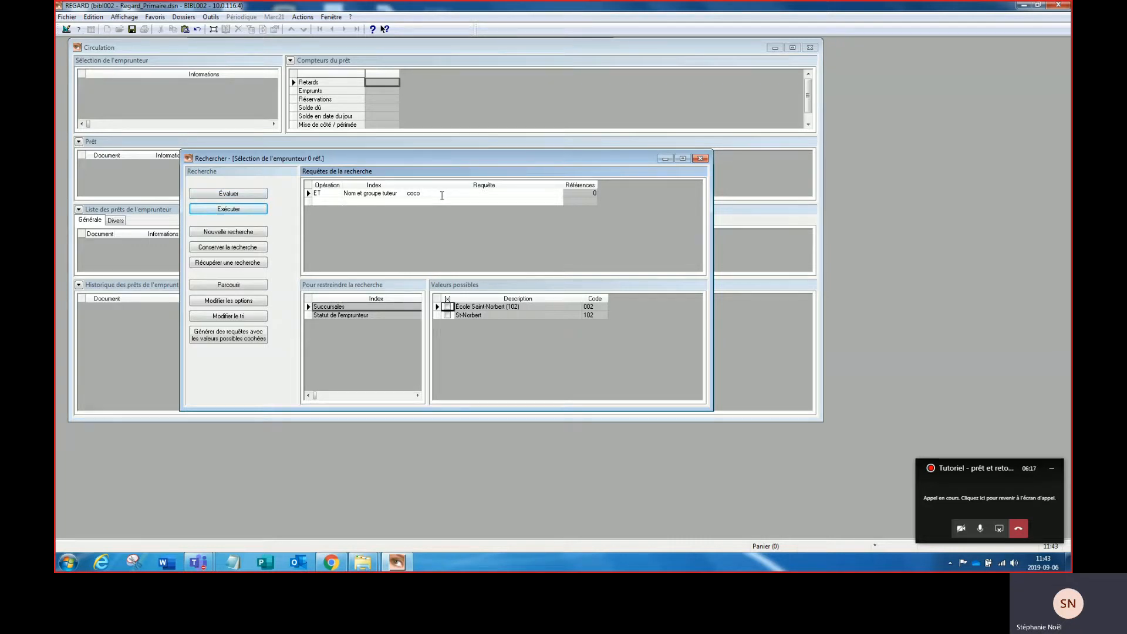
left_click(238, 209)
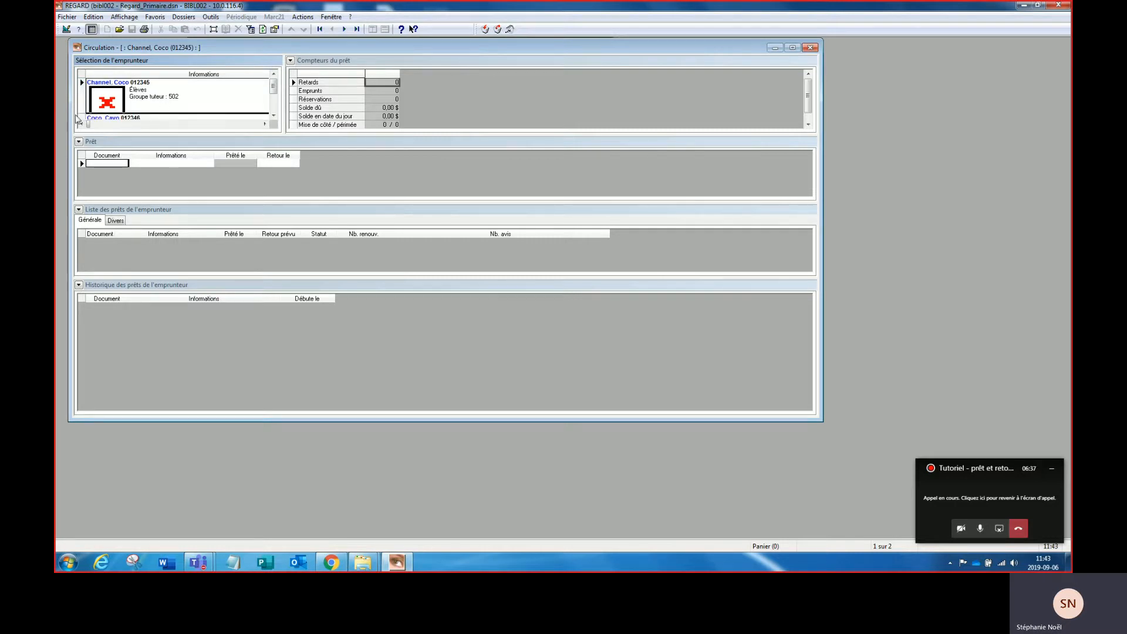
Shrink the borrower rows and enlarge the panes of the Circulation window, and select the second borrower found
left_click_drag(80, 113, 81, 101)
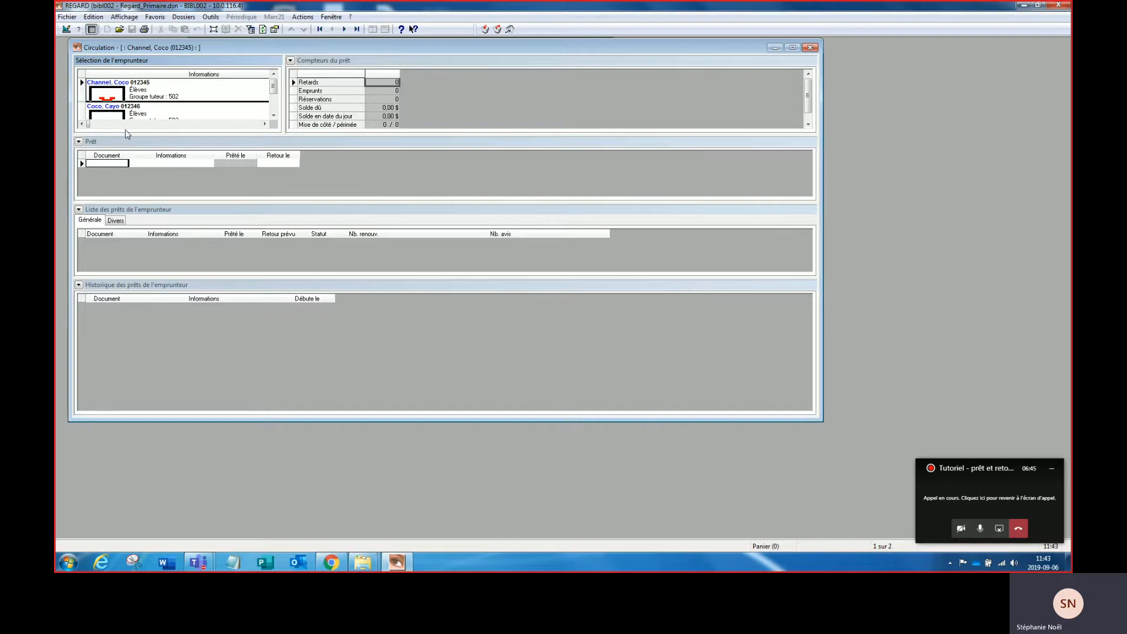
left_click_drag(127, 137, 128, 161)
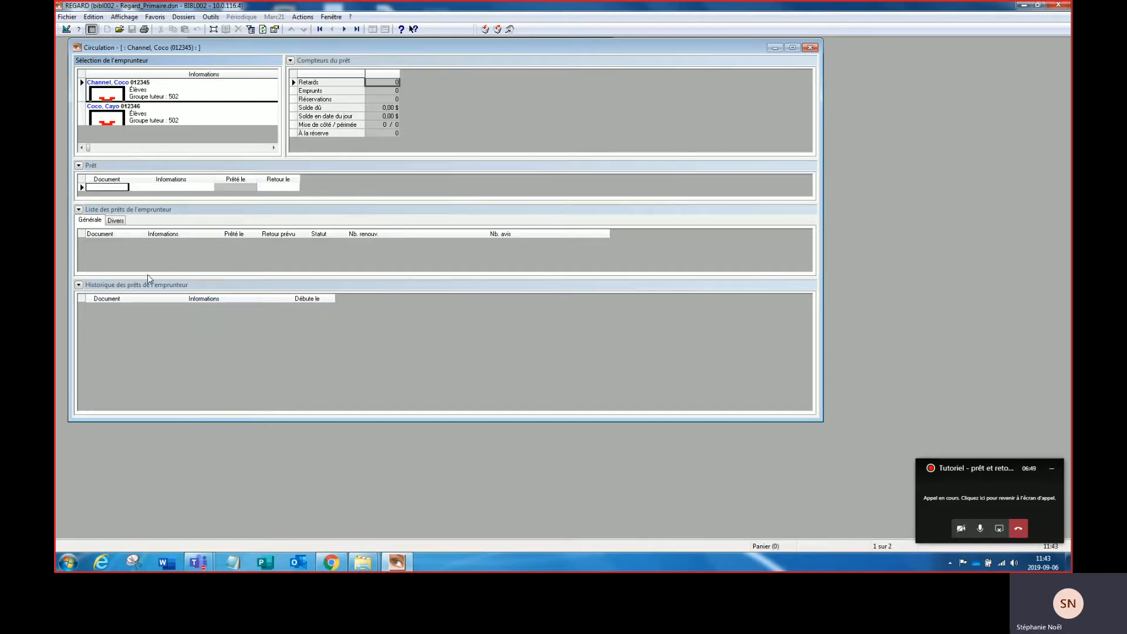
left_click_drag(148, 278, 149, 316)
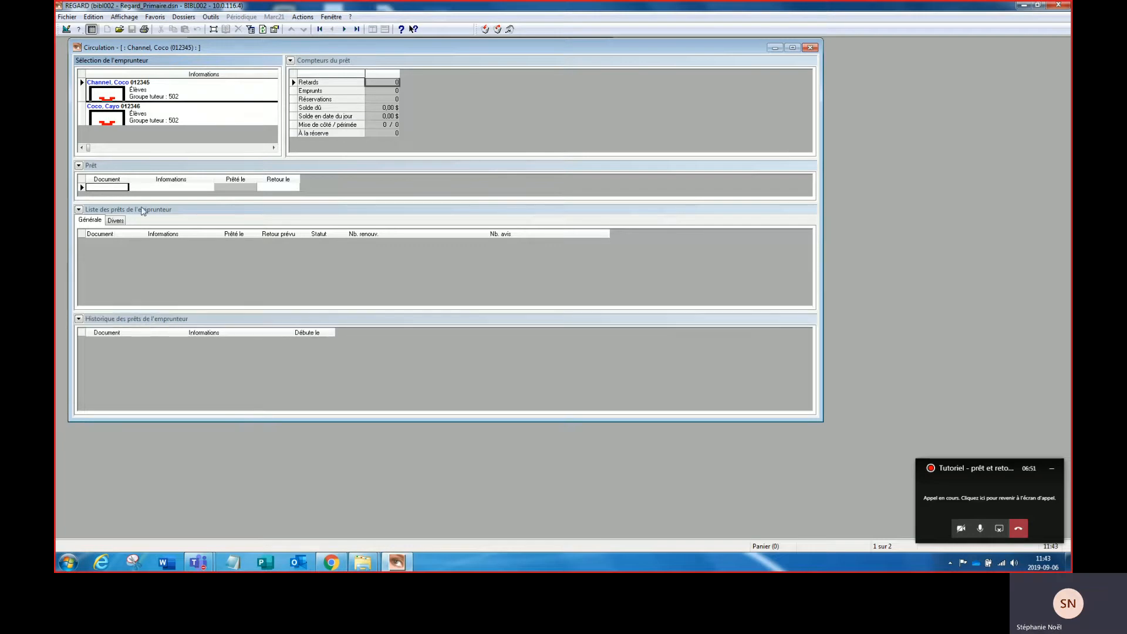
left_click_drag(143, 206, 146, 246)
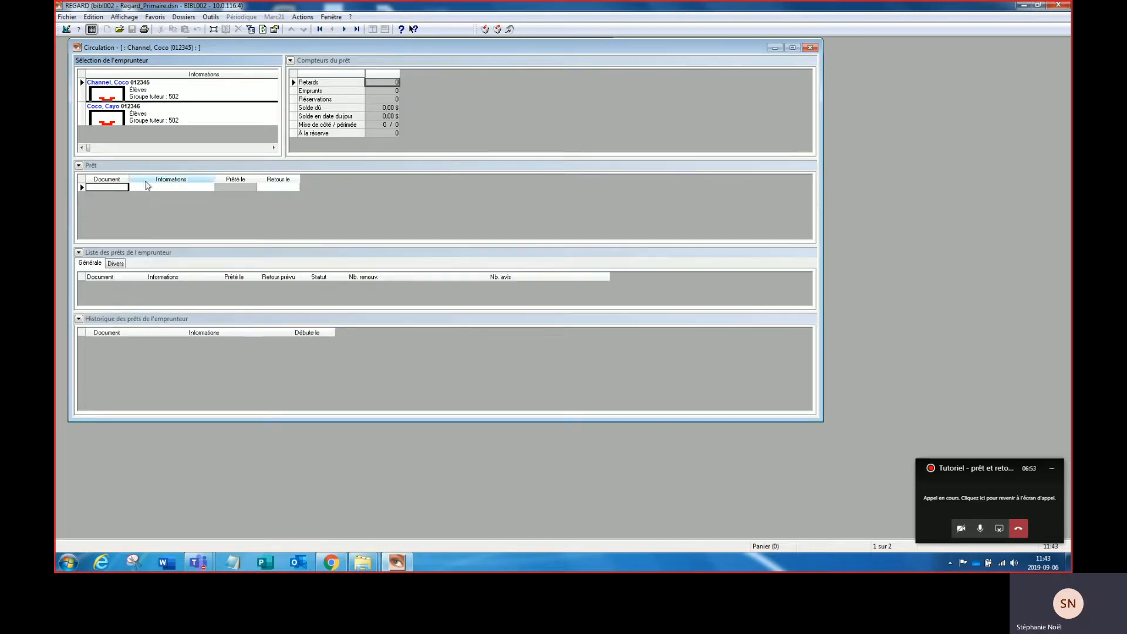
left_click_drag(146, 158, 146, 181)
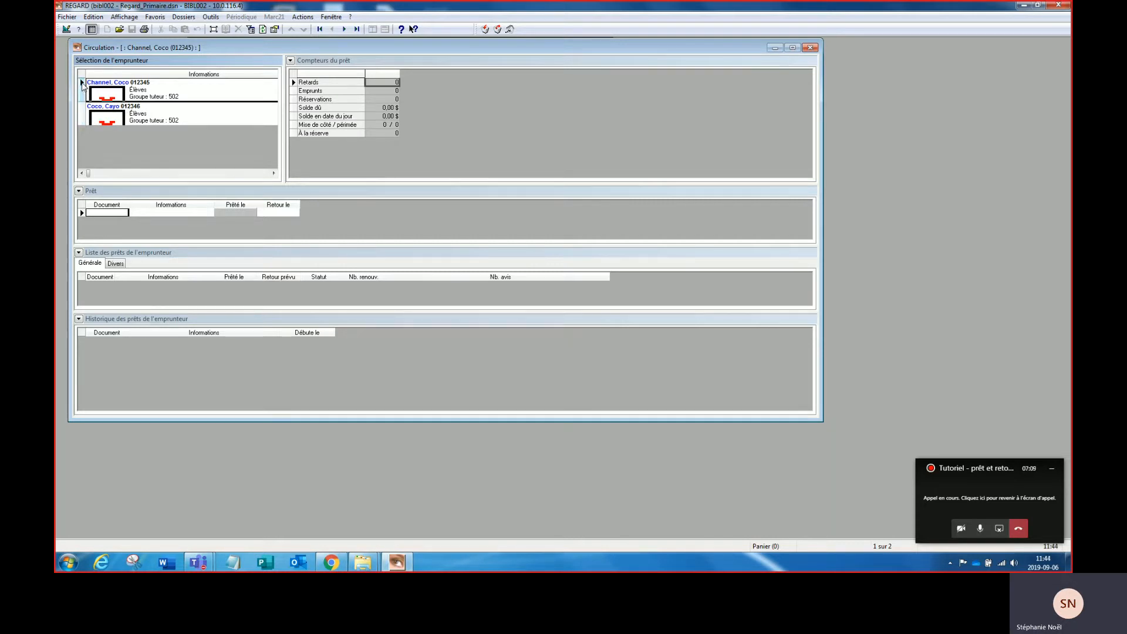
left_click(83, 118)
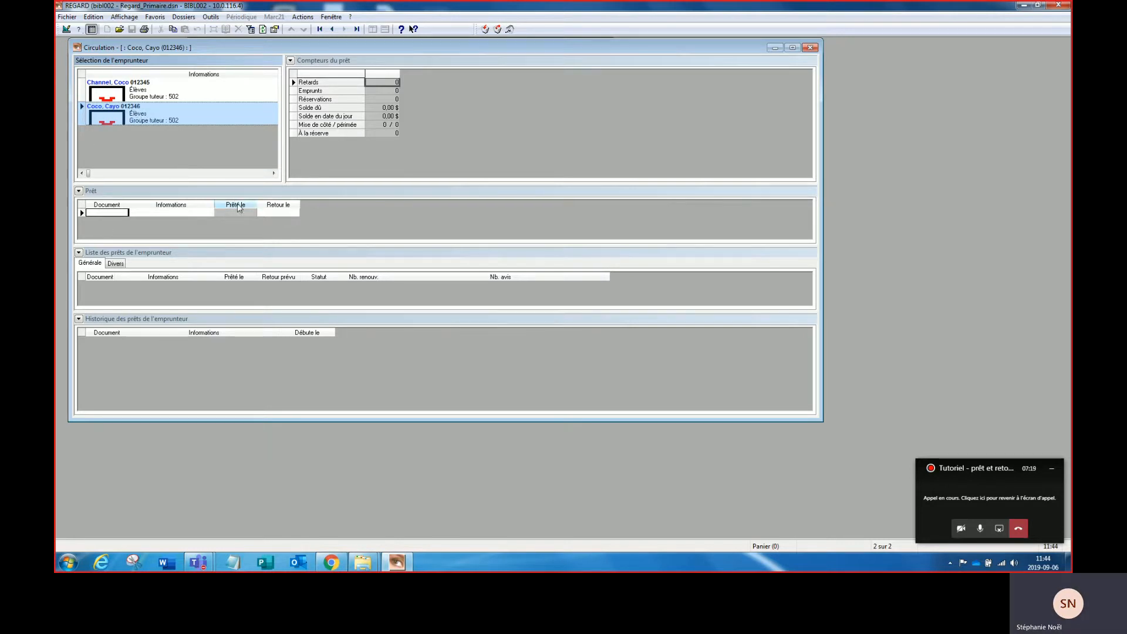
Try to lend document 007193 to the selected borrower, and discard the changes to the loan record
left_click(108, 213)
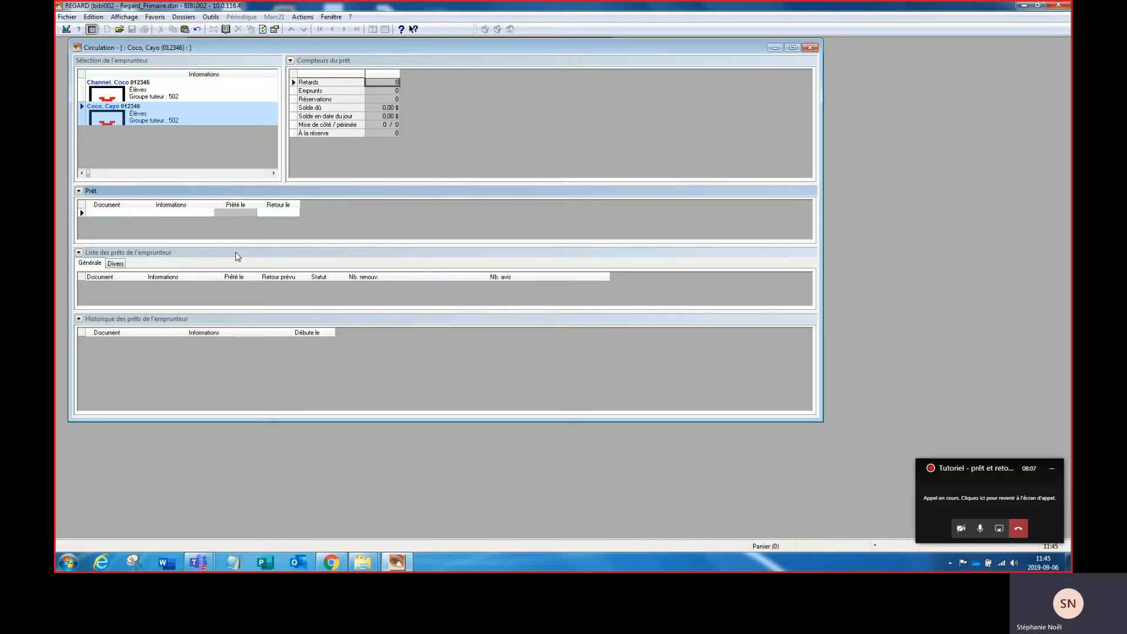
type("007193")
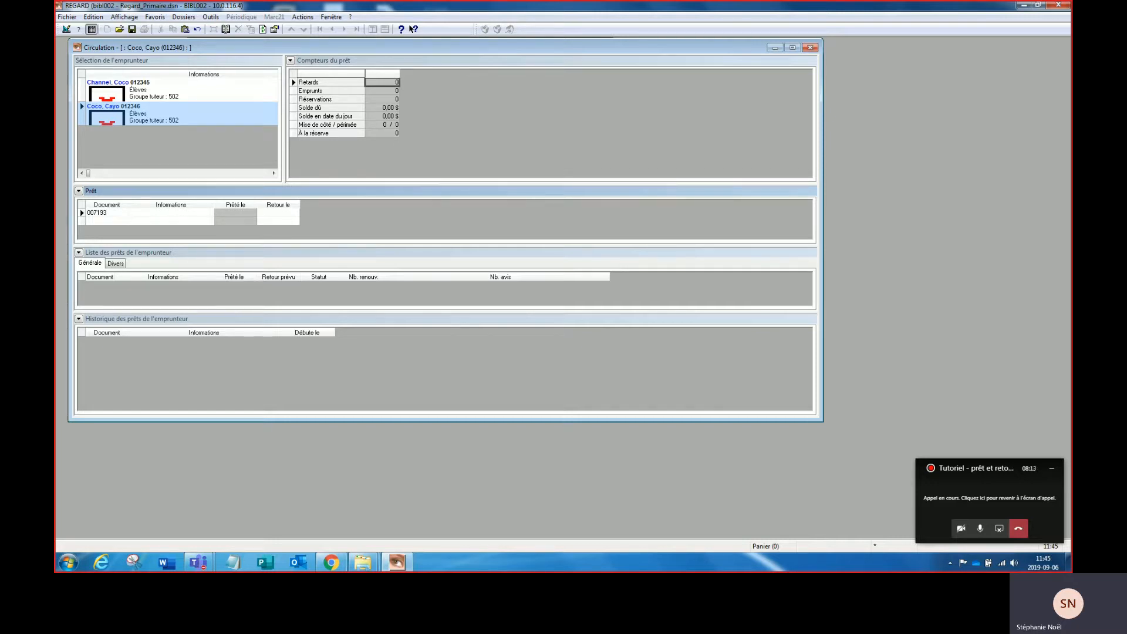
key("Return")
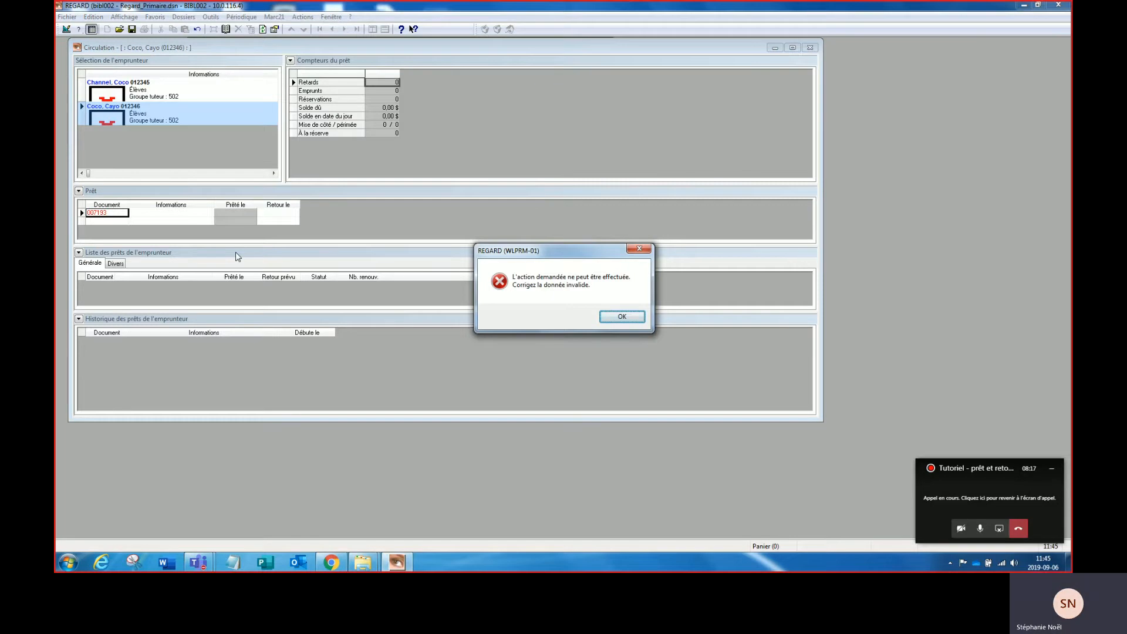
left_click(621, 318)
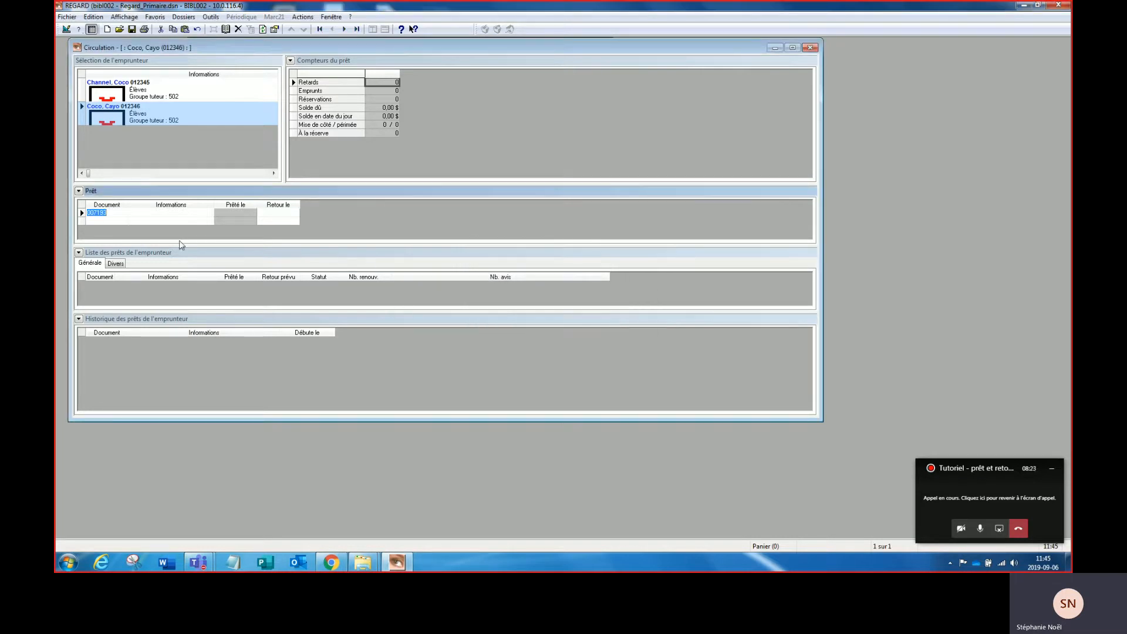
left_click_drag(182, 246, 180, 258)
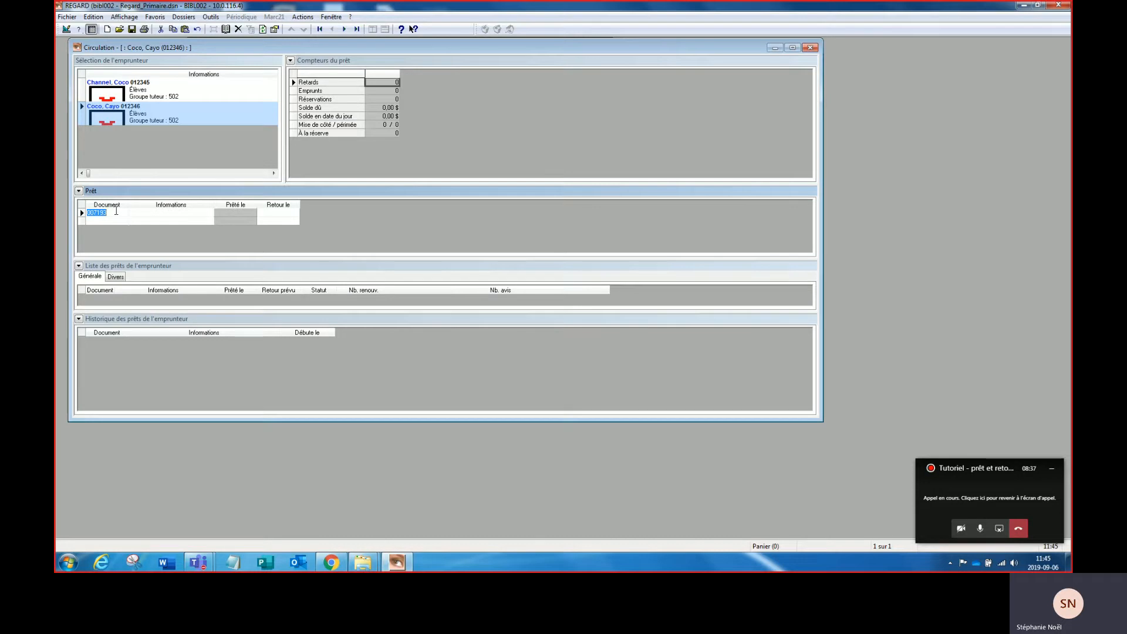
left_click(198, 30)
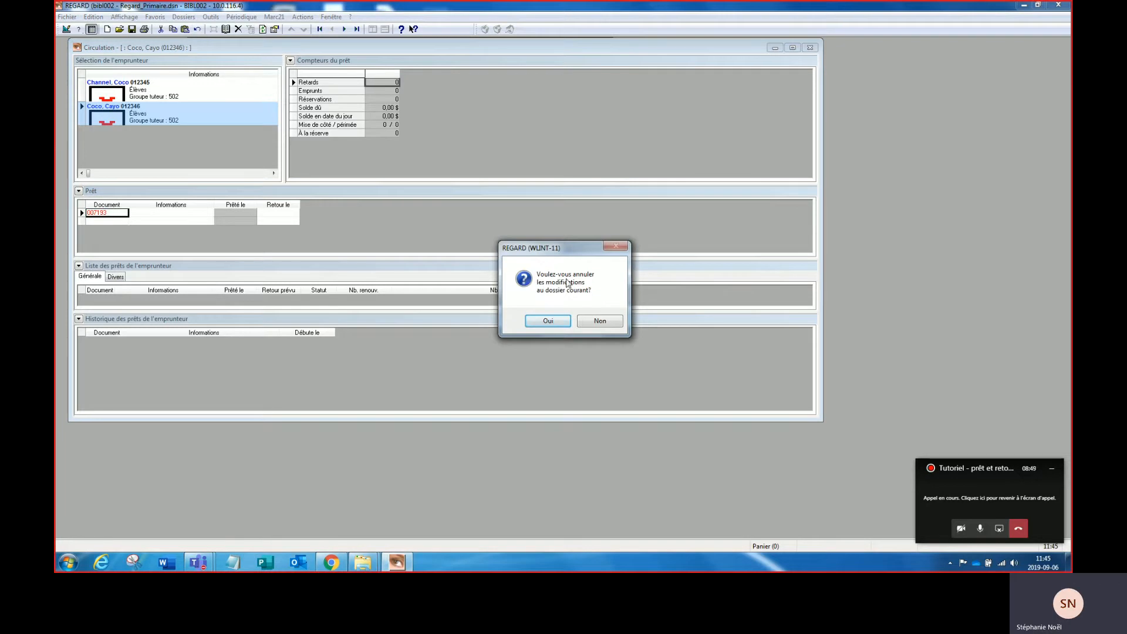
left_click(554, 320)
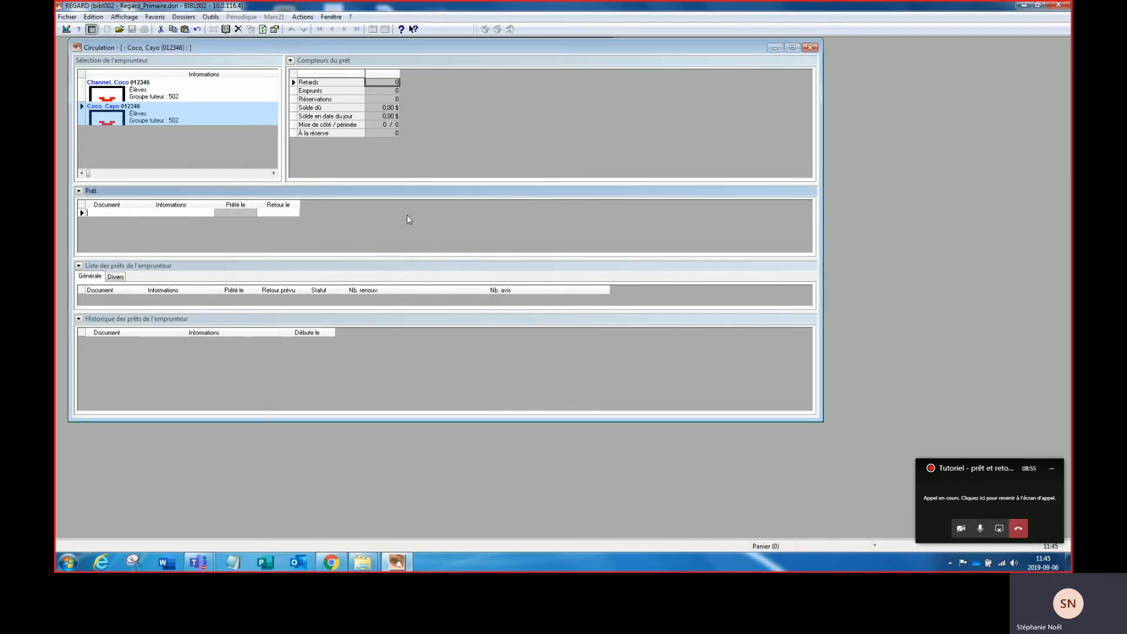
Lend document 000100 to the selected borrower
type("0")
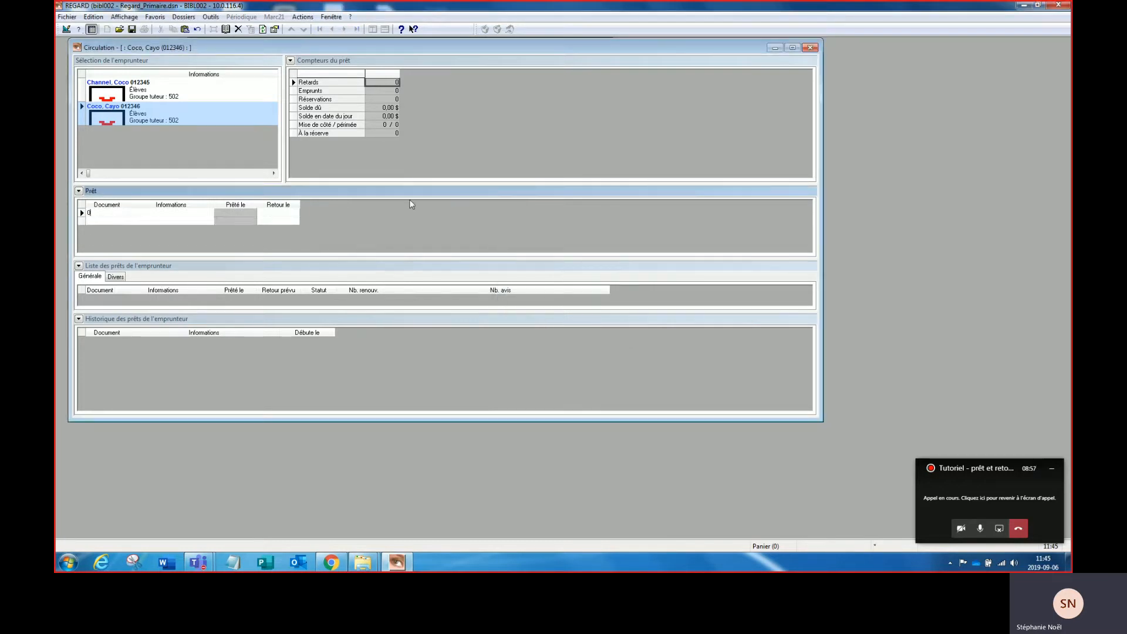
type("00100")
key("Return")
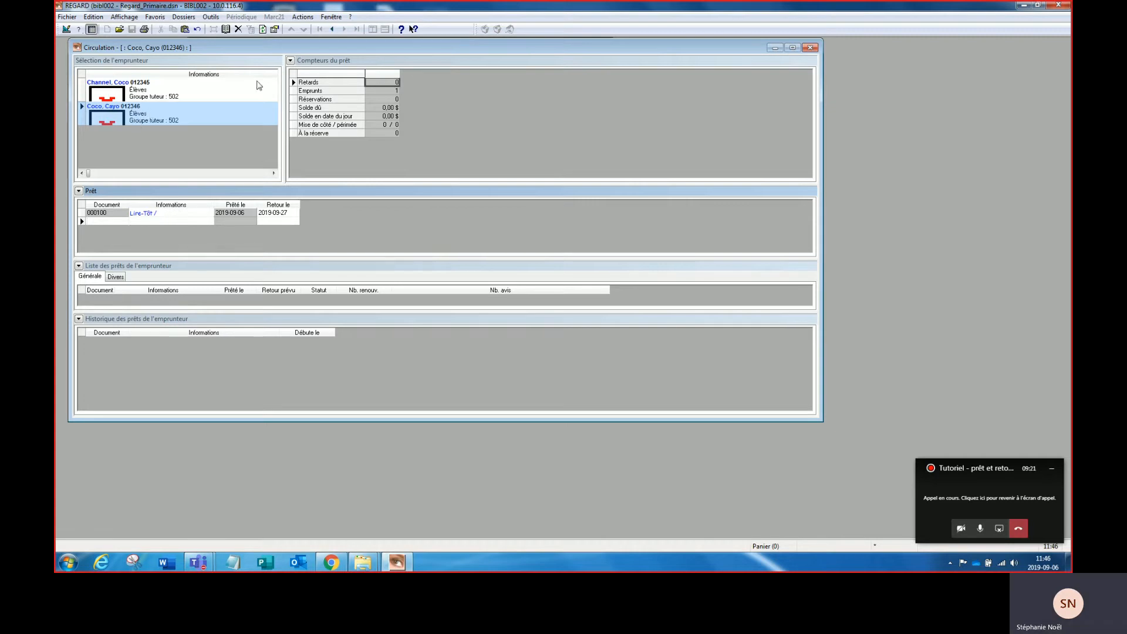
Lend document 000101 to the first borrower in the list and increase the height of the loan rows
left_click(169, 93)
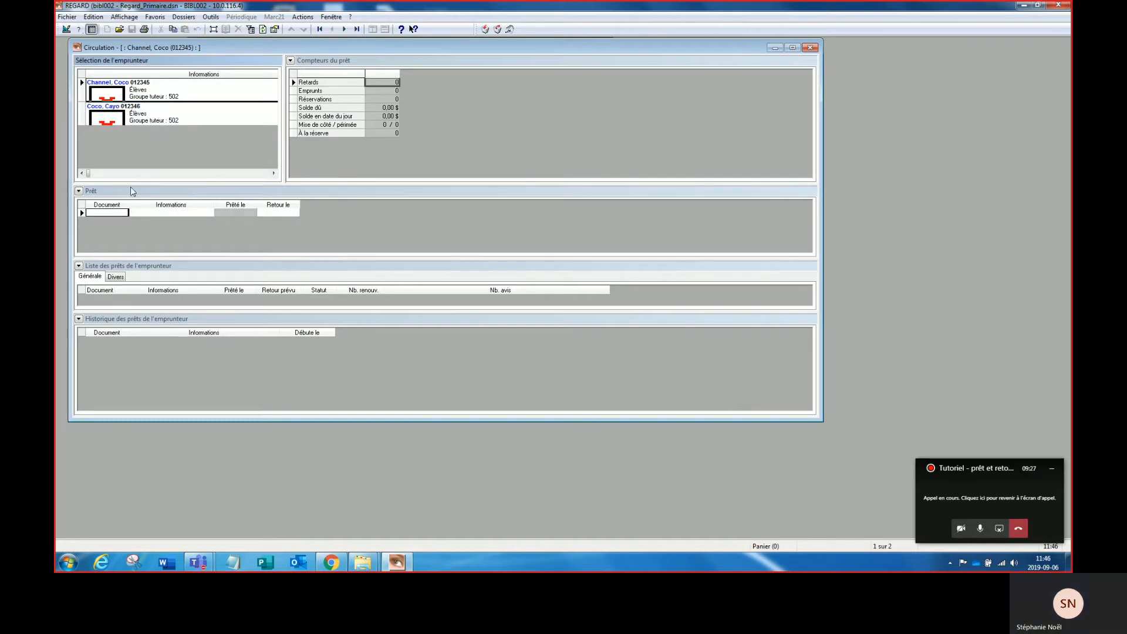
left_click(118, 213)
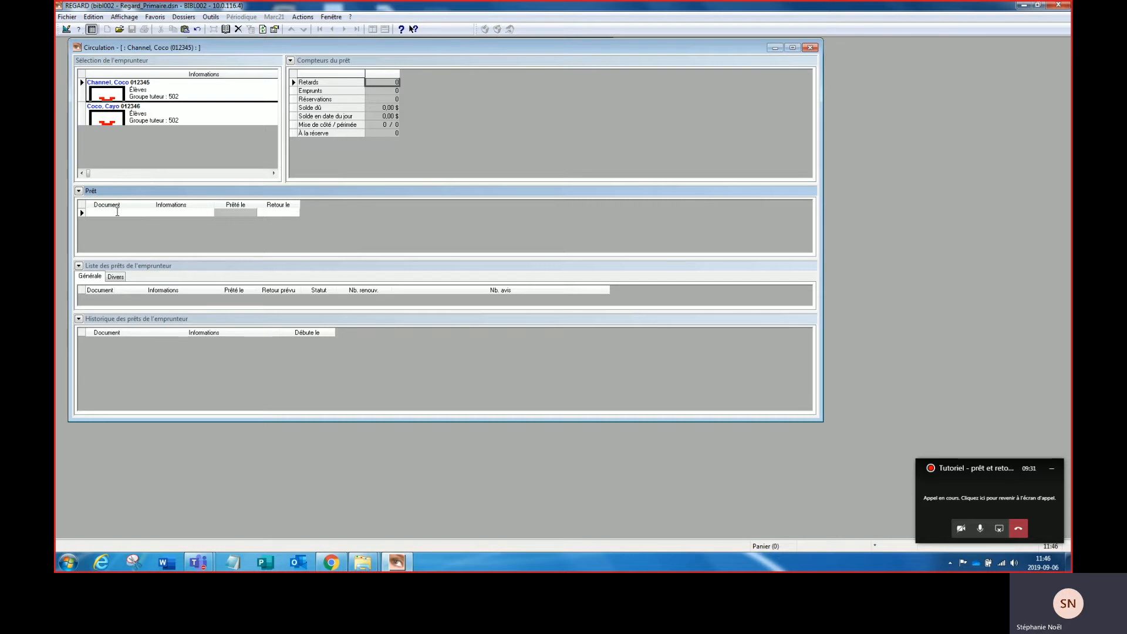
type("000101")
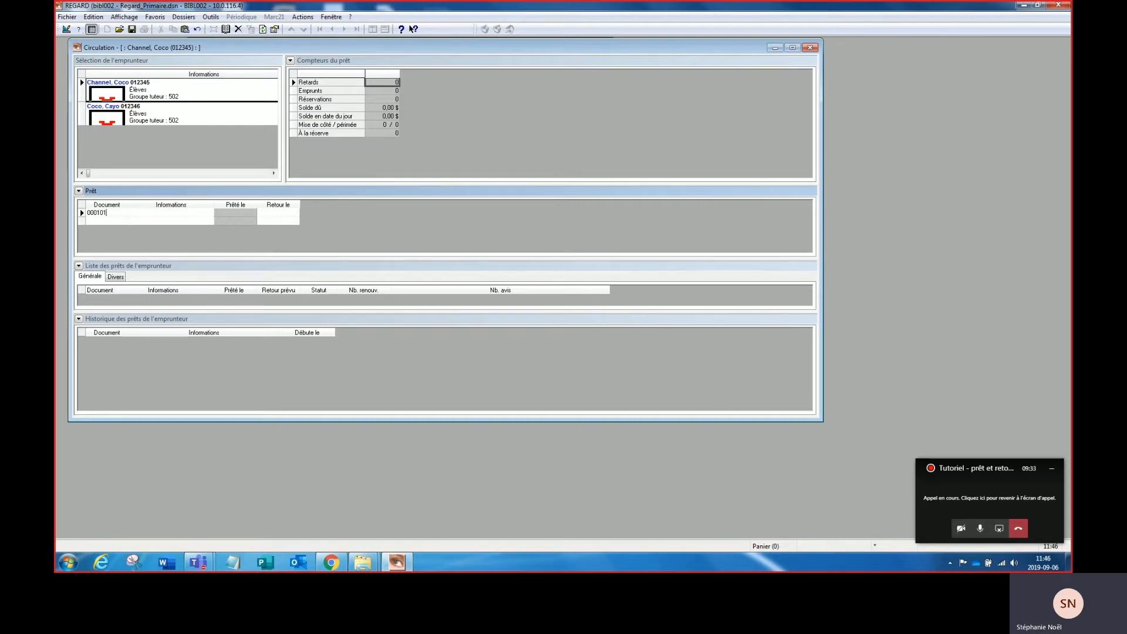
key("Return")
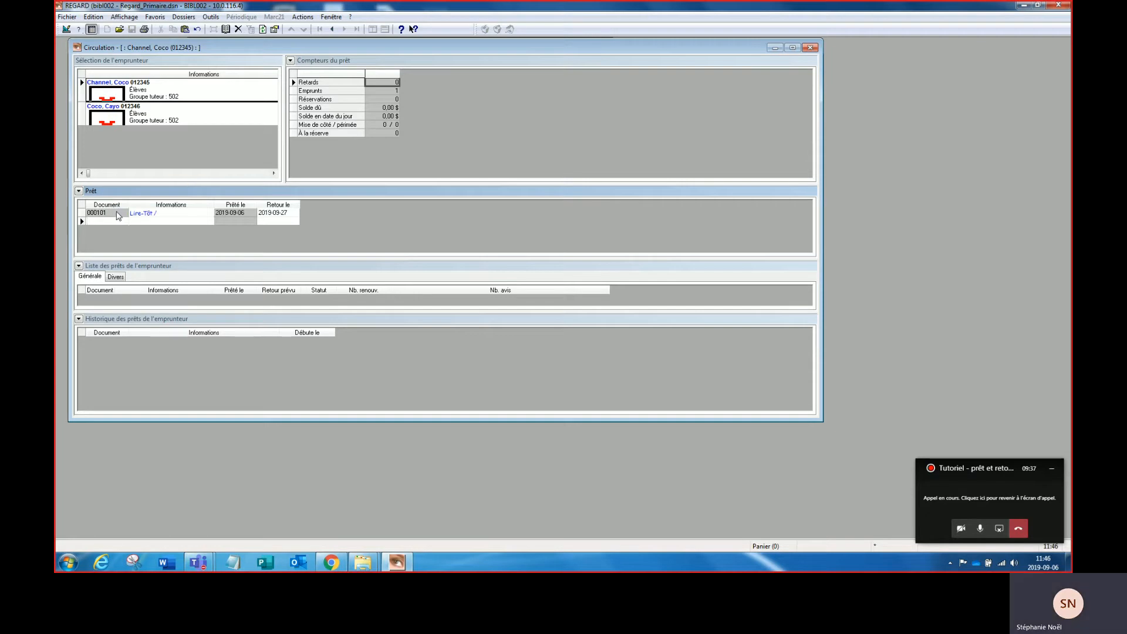
left_click(79, 218)
mouse_move(80, 218)
left_mouse_down()
mouse_move(82, 245)
mouse_move(80, 226)
left_mouse_up()
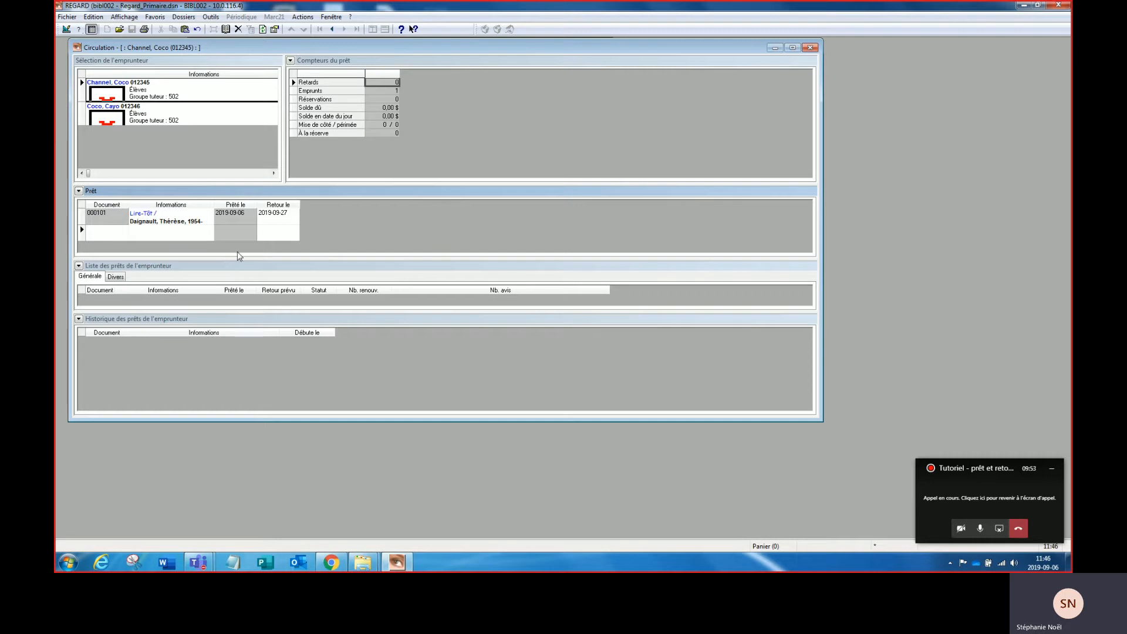
Replace the borrower search query on name and tutor group with 502 and run the search
left_click(229, 94)
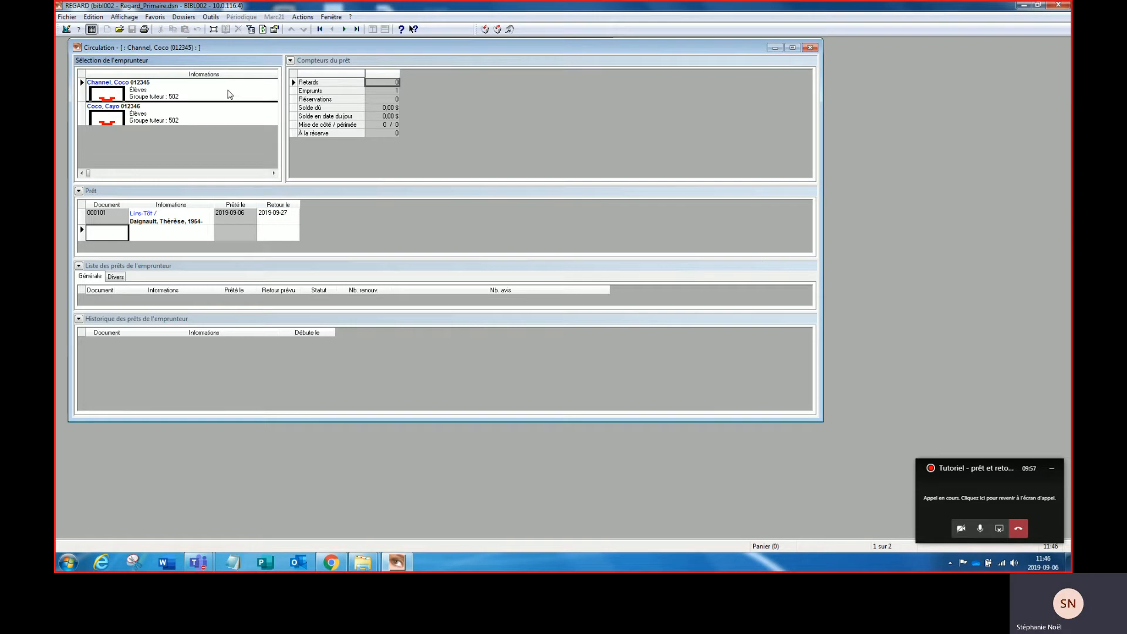
left_click(252, 30)
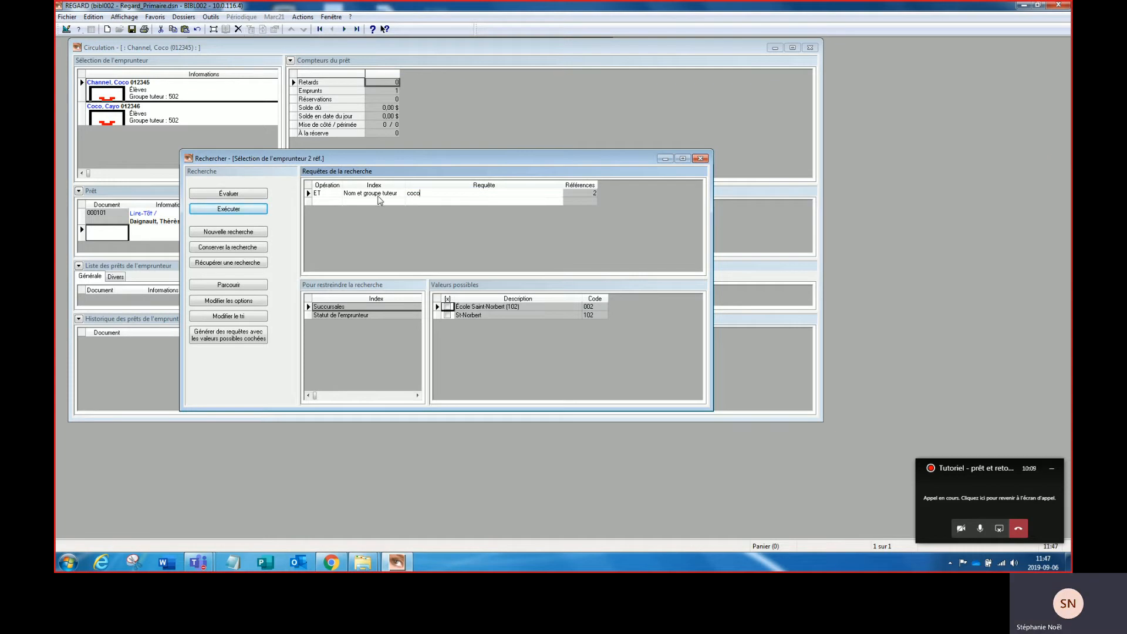
key("BackSpace")
key("BackSpace")
key("BackSpace")
key("BackSpace")
type("10")
key("BackSpace")
key("BackSpace")
type("502")
left_click(235, 209)
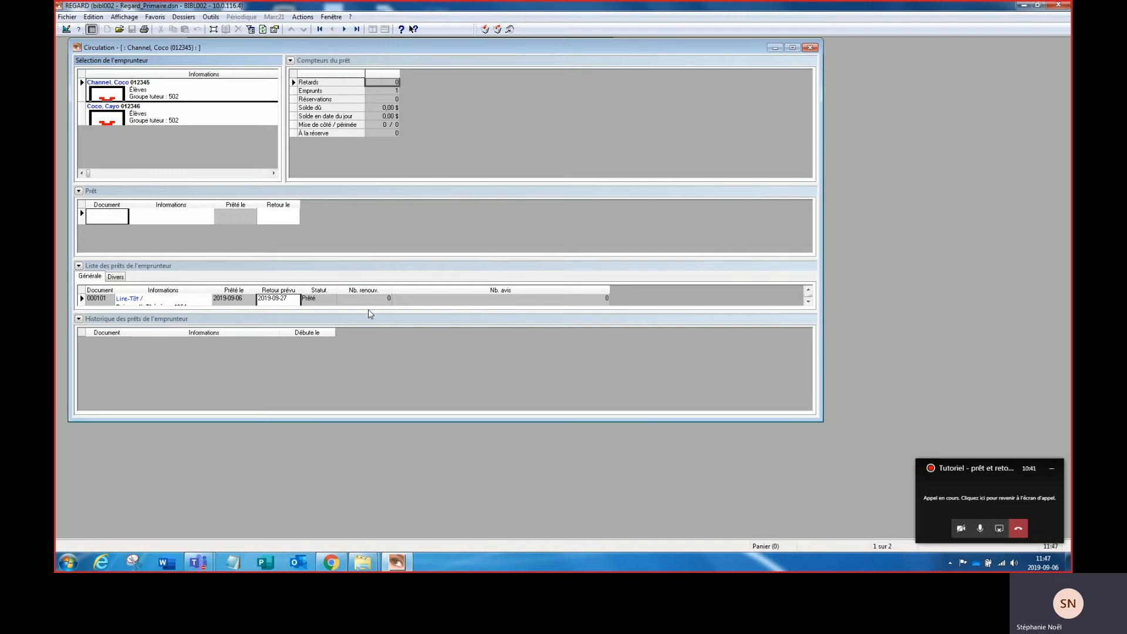
Enlarge the borrower's loan list pane and renew the loan of document 000101, confirming the renewal
left_click_drag(372, 313, 373, 346)
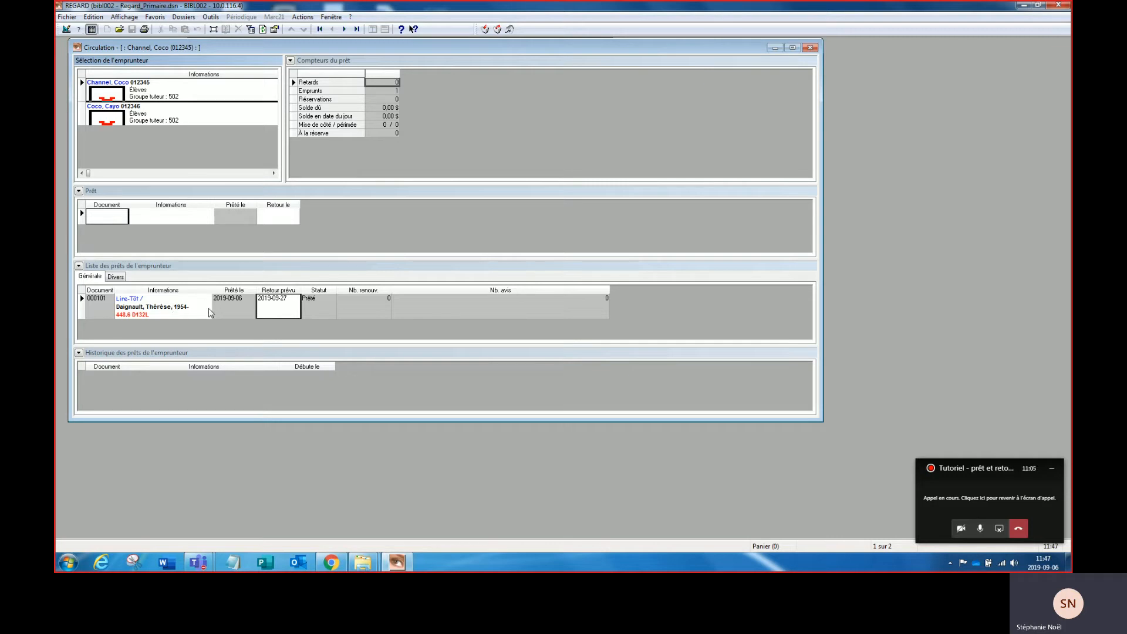
left_click(166, 310)
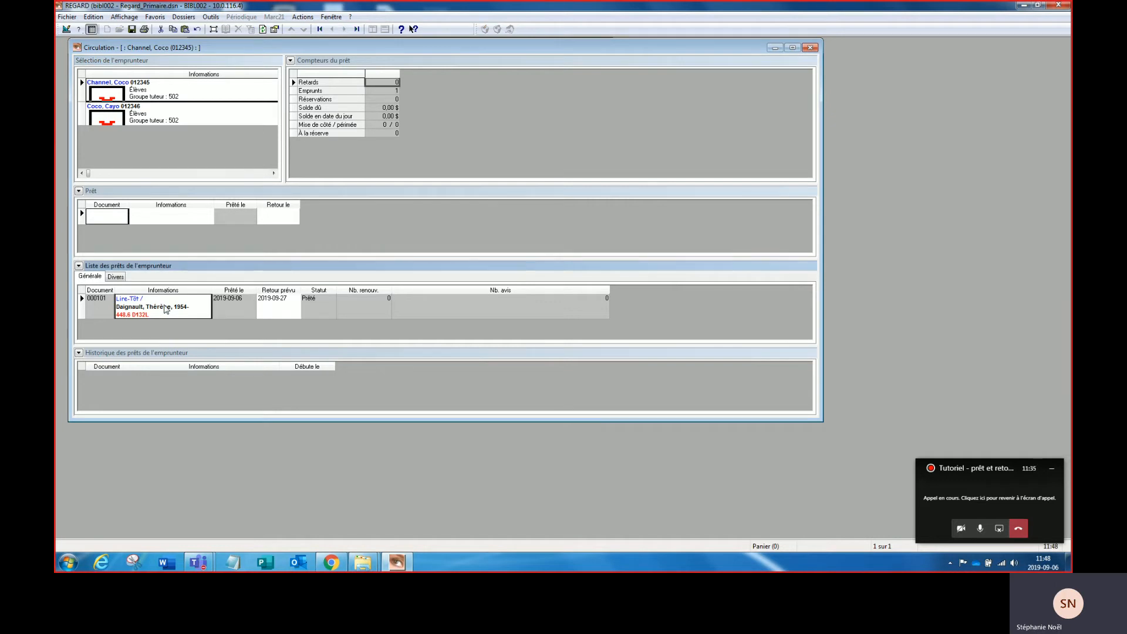
left_click(82, 305)
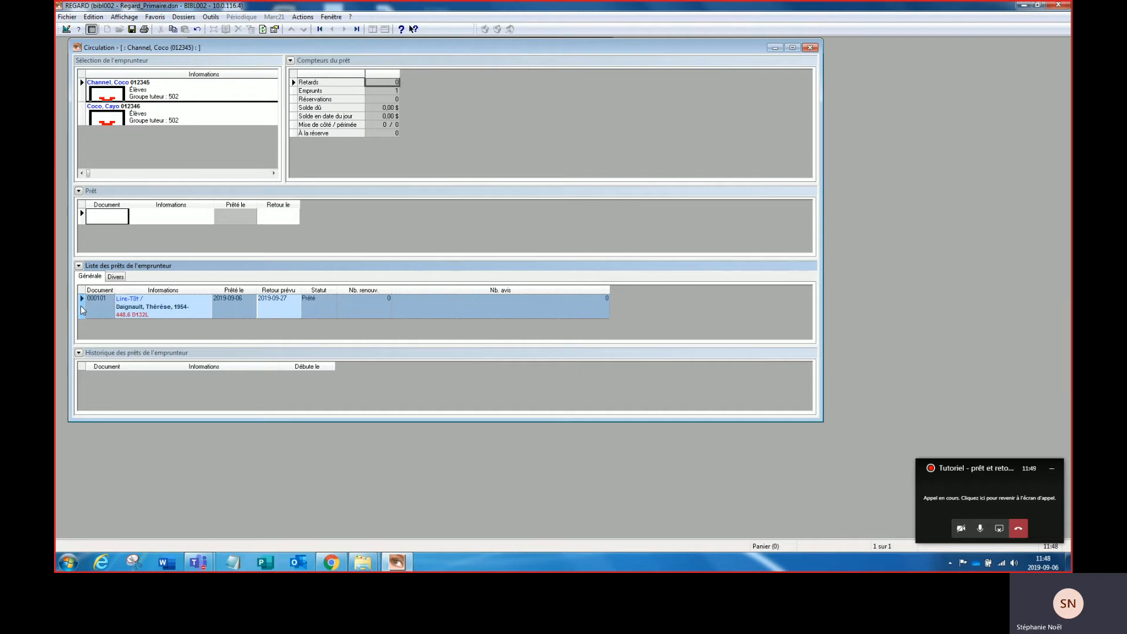
right_click(82, 310)
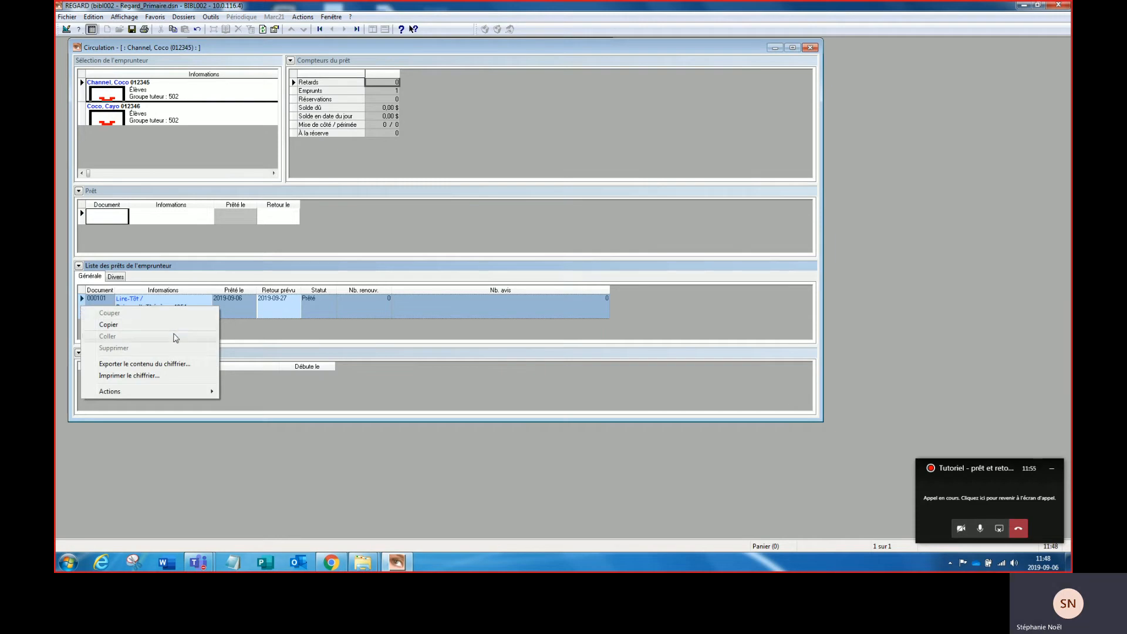
mouse_move(206, 395)
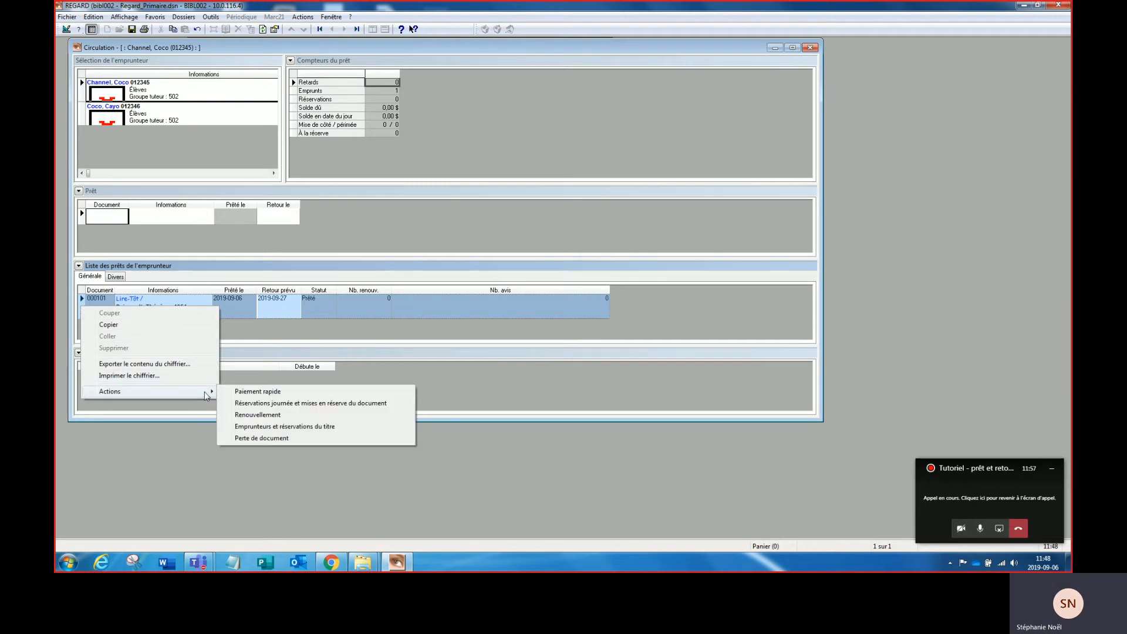
left_click(263, 417)
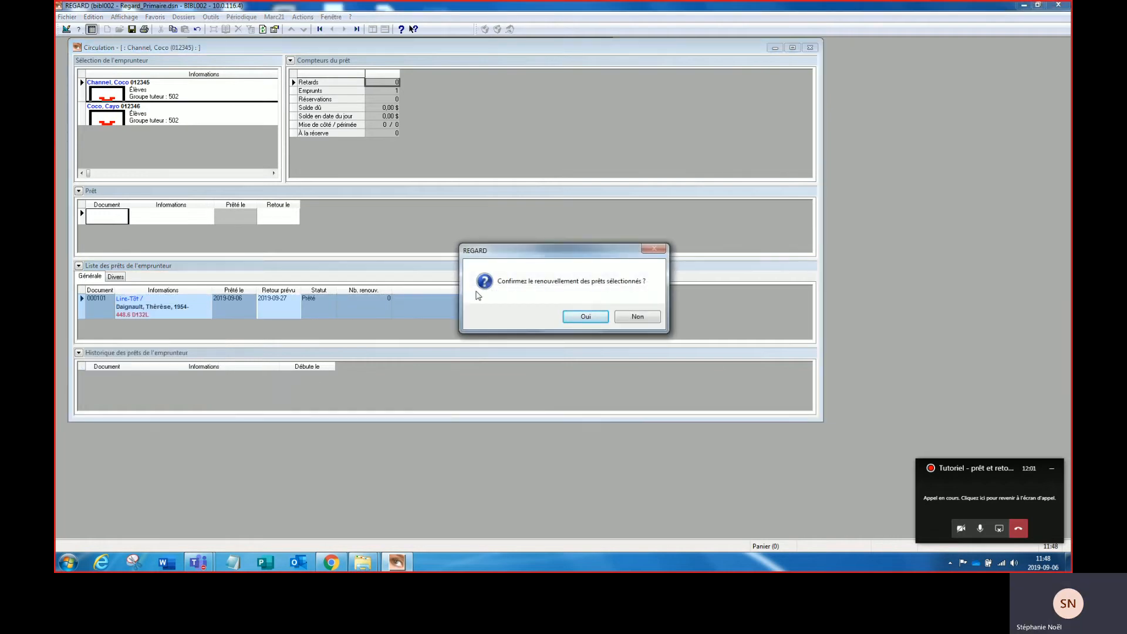
left_click(602, 319)
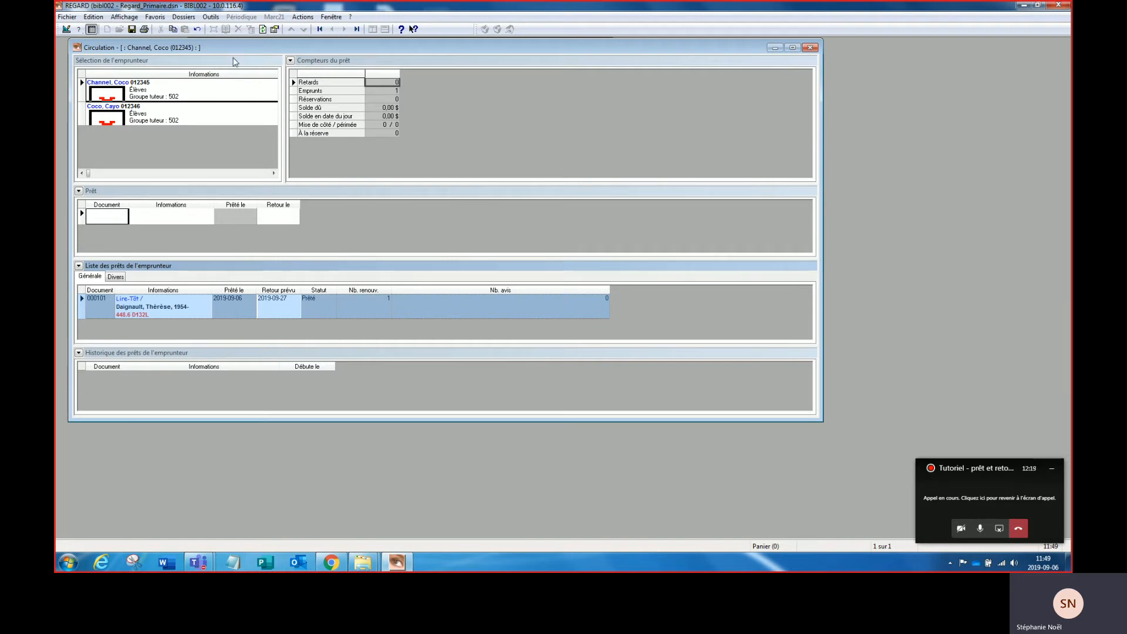
Close the Circulation window and open the Retour function from the favourites
left_click(810, 49)
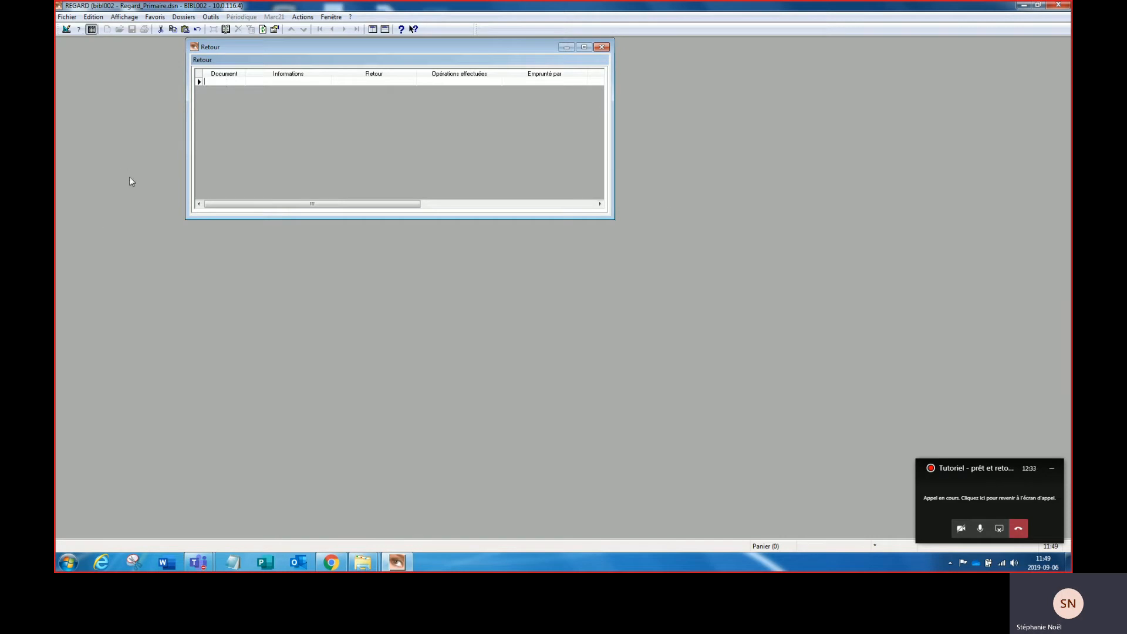
left_click(156, 18)
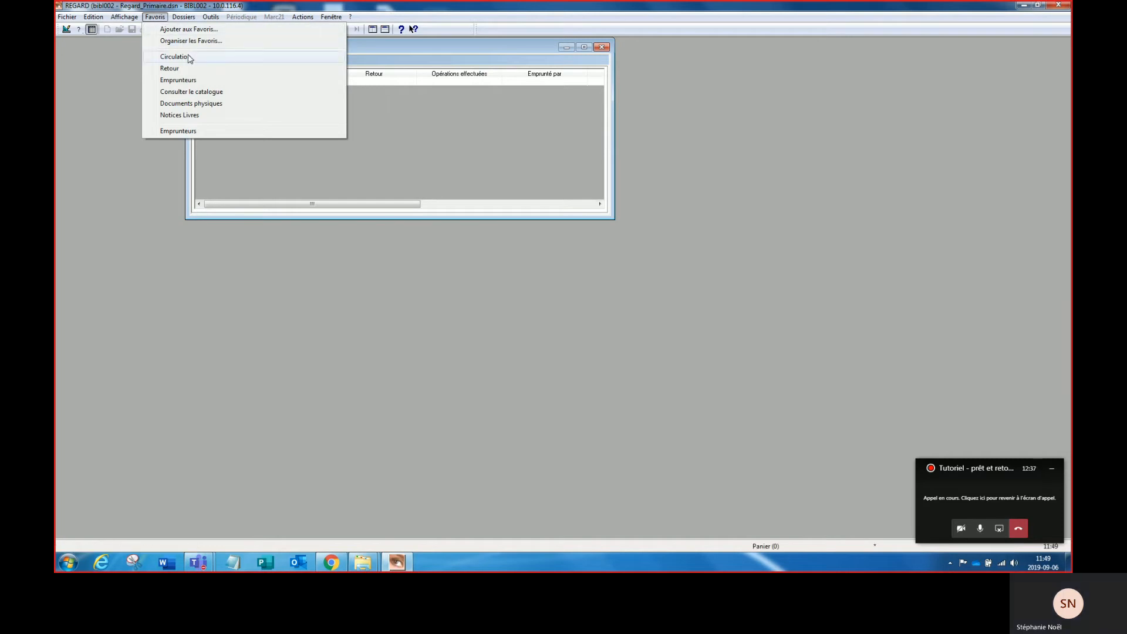
left_click(169, 68)
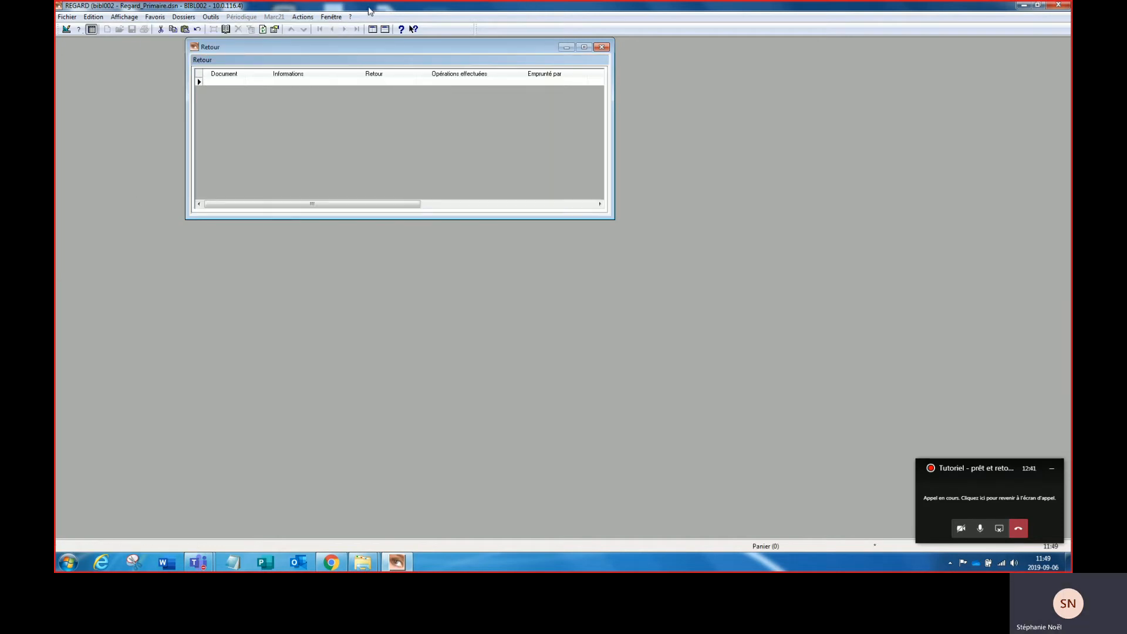
Close the duplicate Retour window and reposition the remaining one
left_click(337, 19)
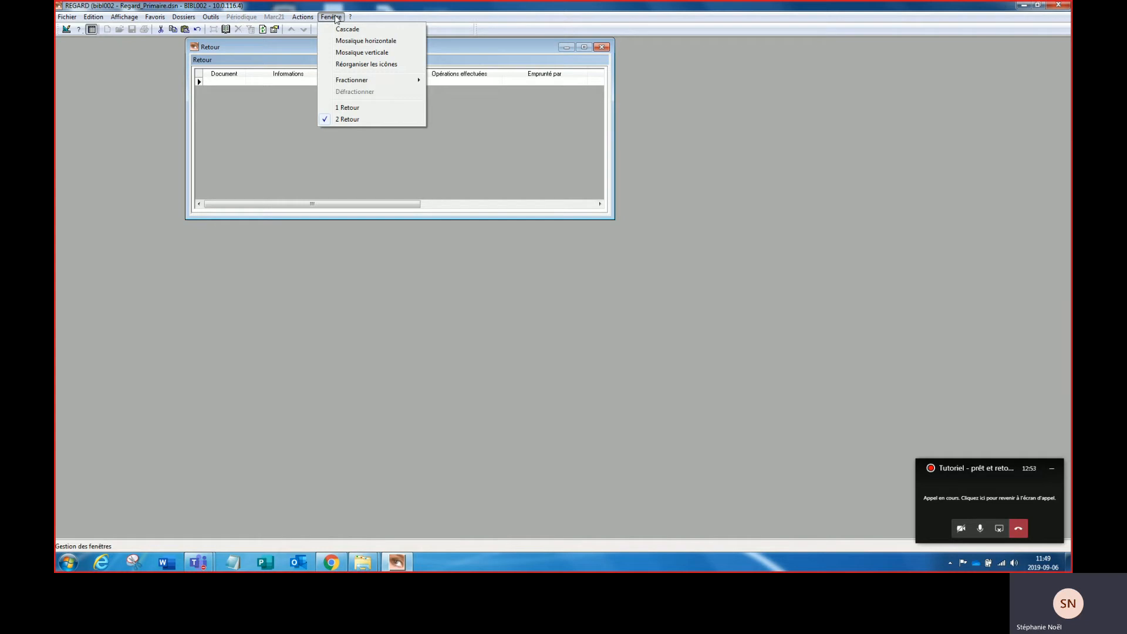
left_click(365, 107)
left_click_drag(499, 47, 577, 131)
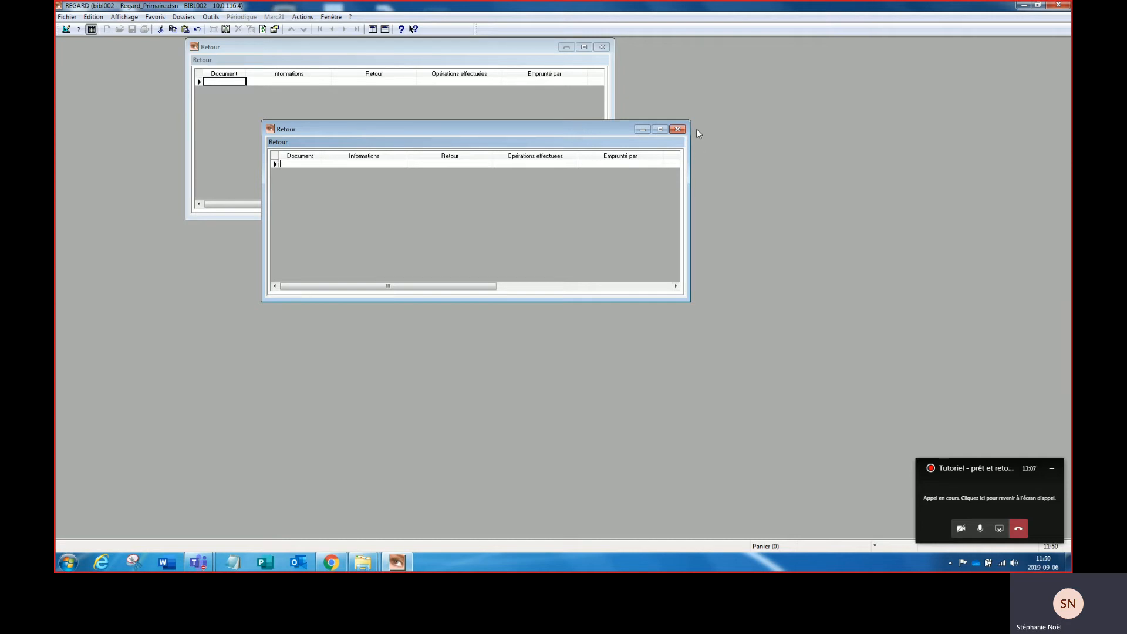
left_click(677, 129)
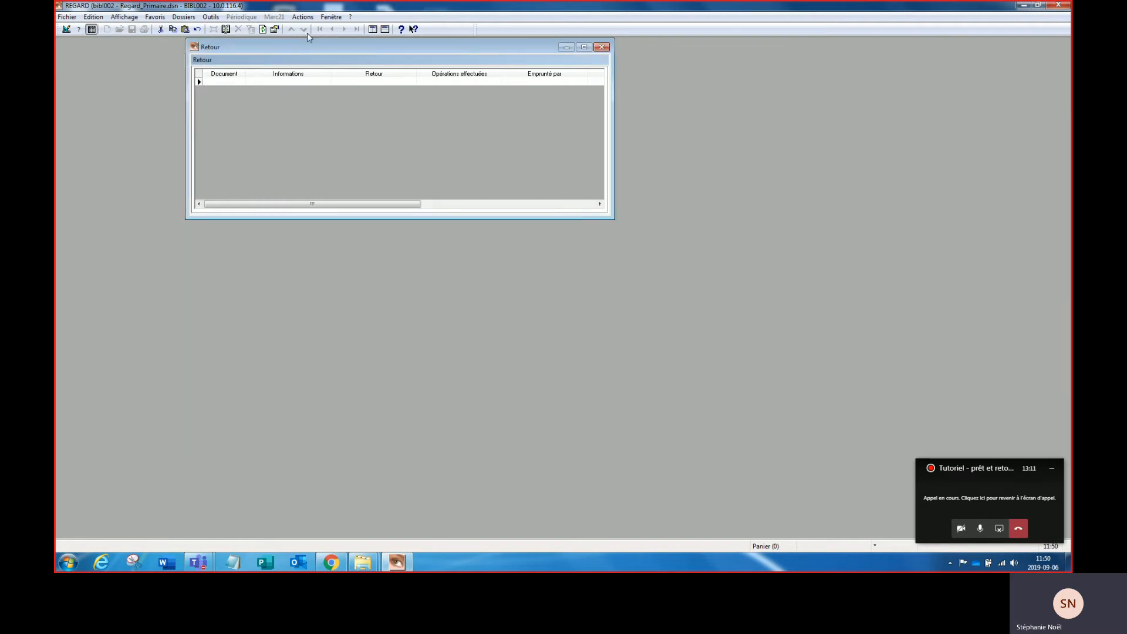
left_click_drag(343, 47, 374, 89)
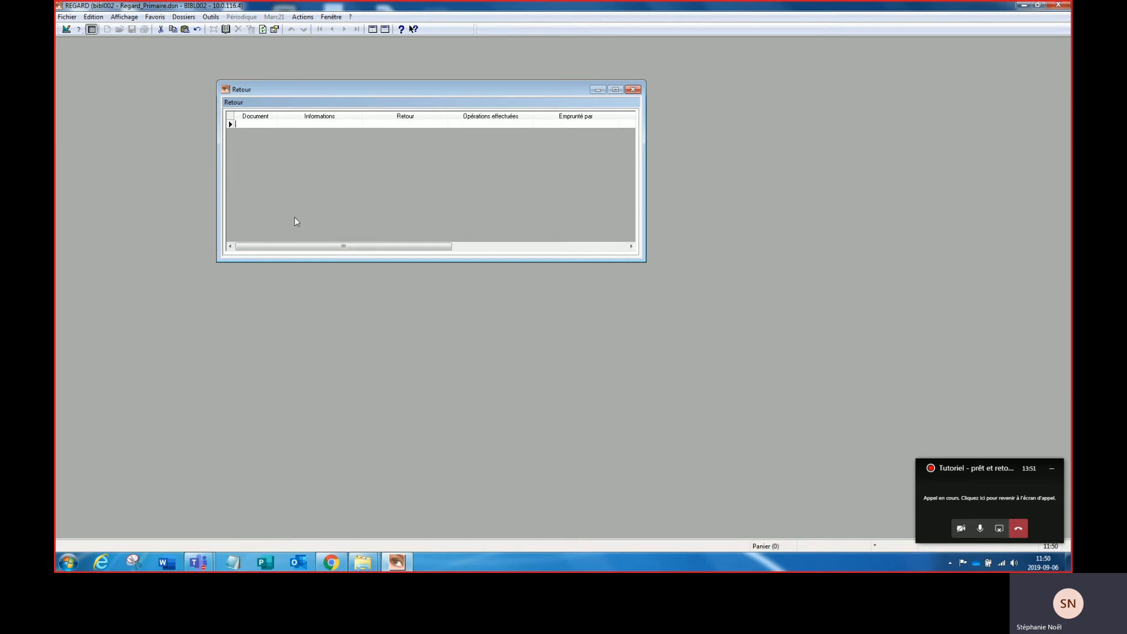
Record the return of document 000100 in the Retour window
left_click(248, 124)
type("000")
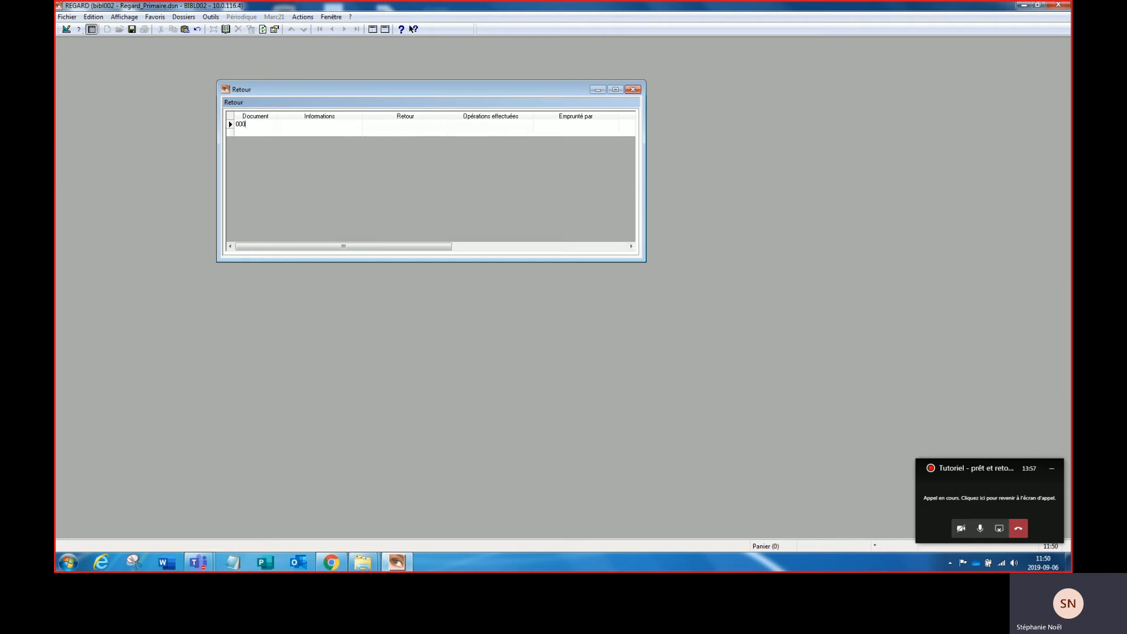
type("100")
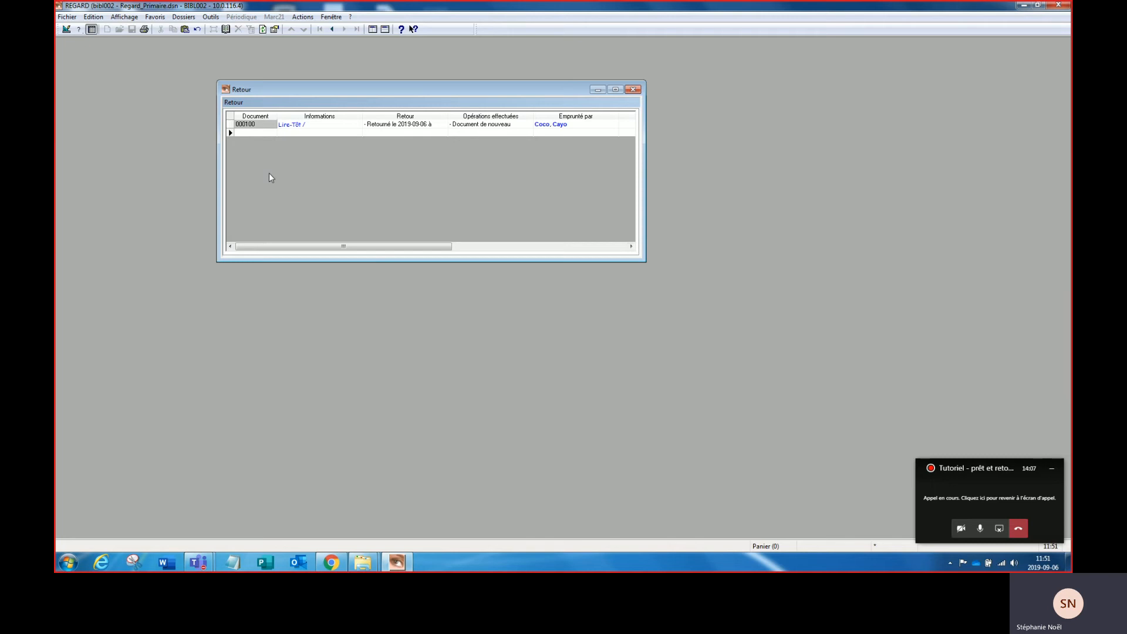
Try to return document 007193, and discard the changes to the current return record
type("007193")
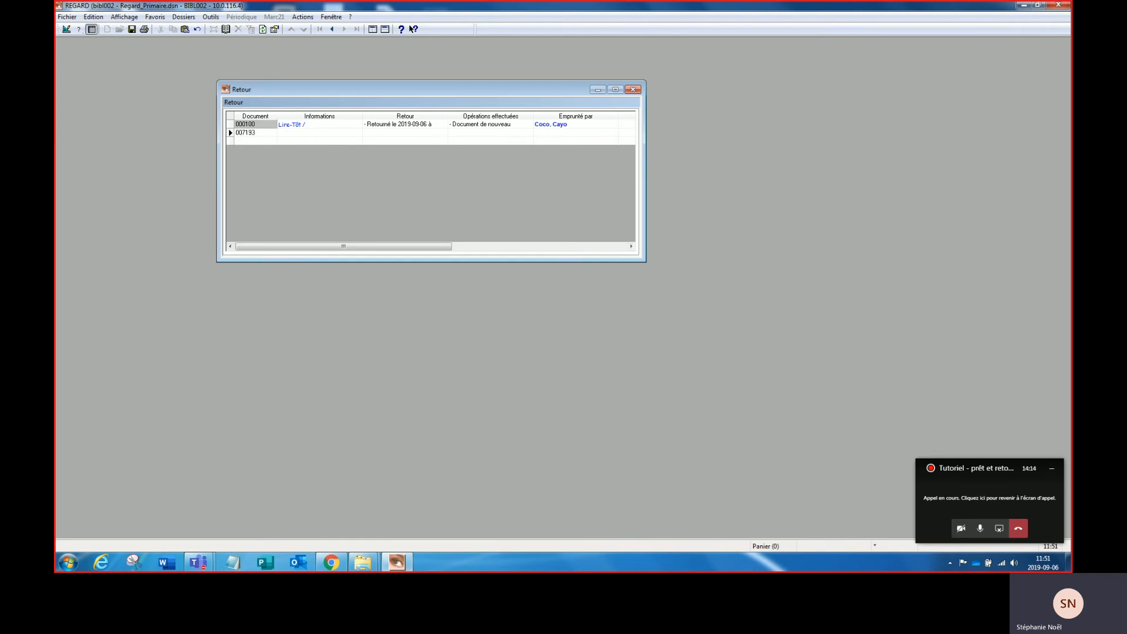
key("Return")
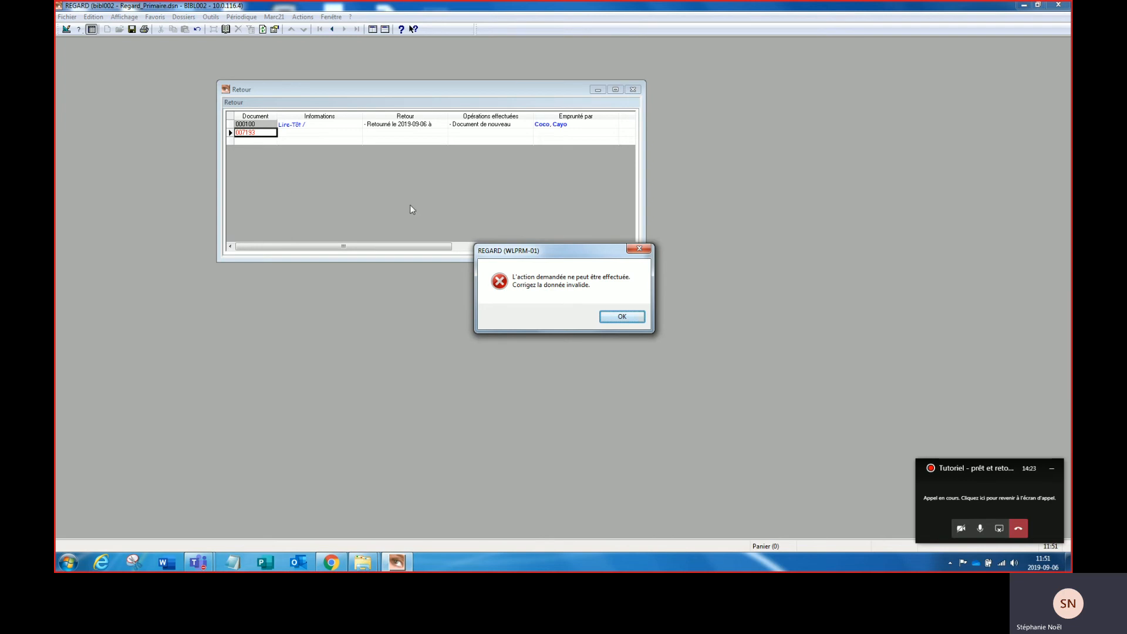
left_click(624, 318)
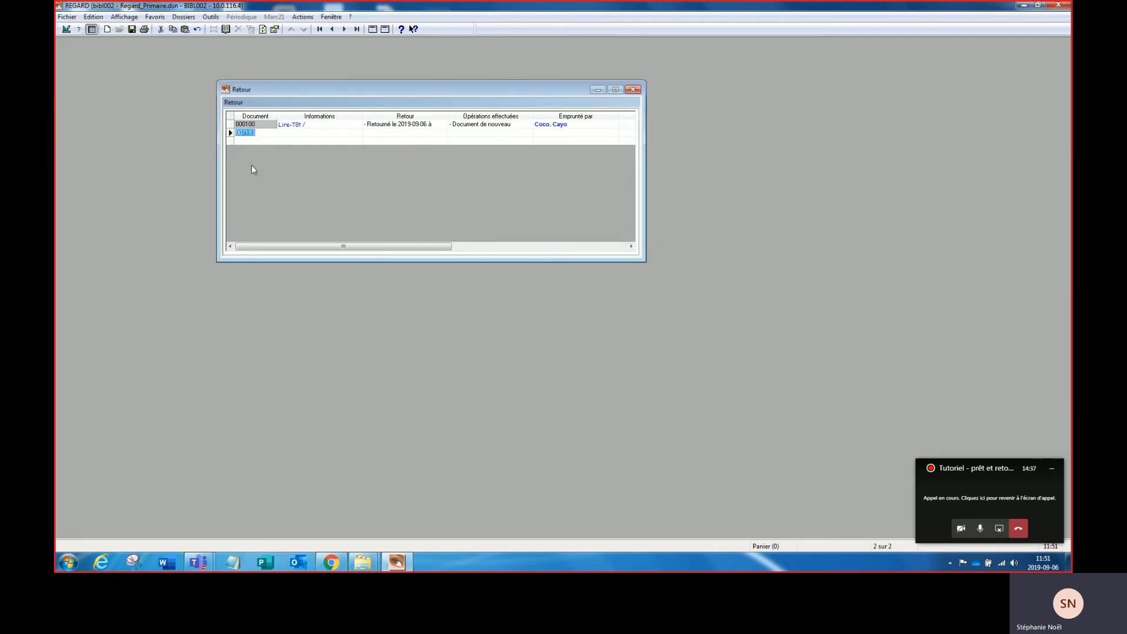
left_click(197, 30)
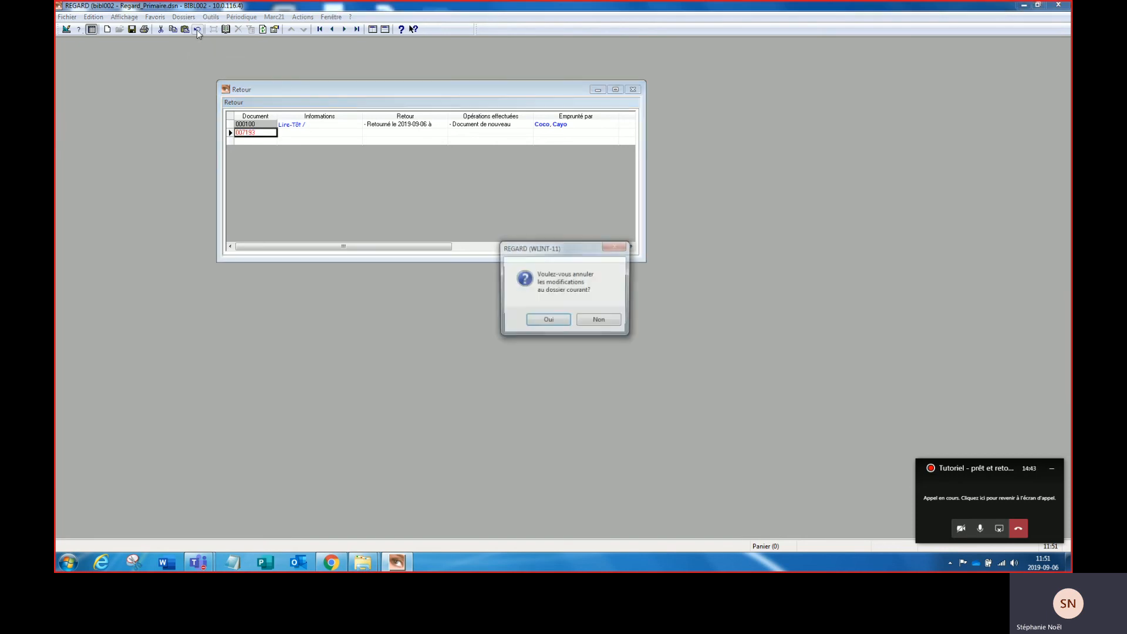
left_click(552, 321)
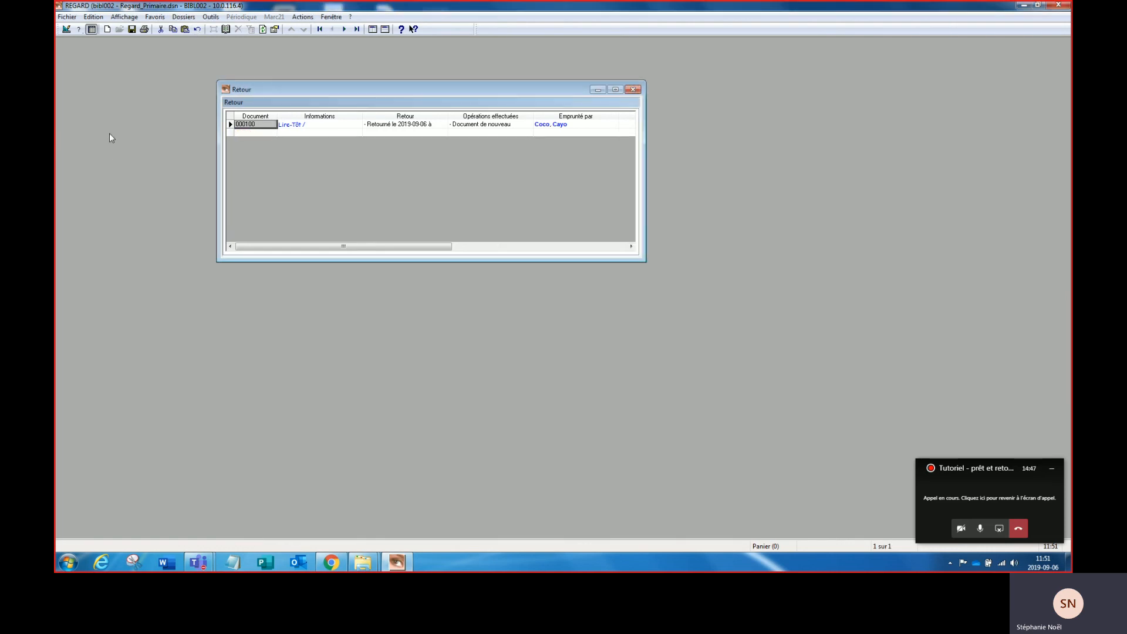
Record the return of document 000101 on the next empty row
left_click(250, 134)
type("00")
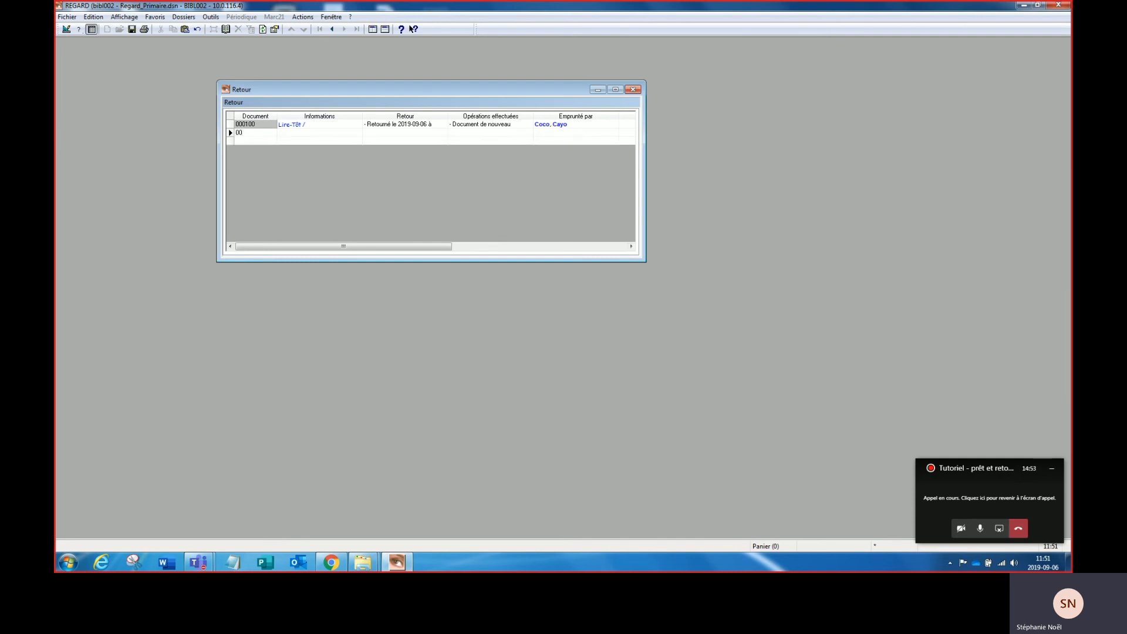
type("101")
key("Return")
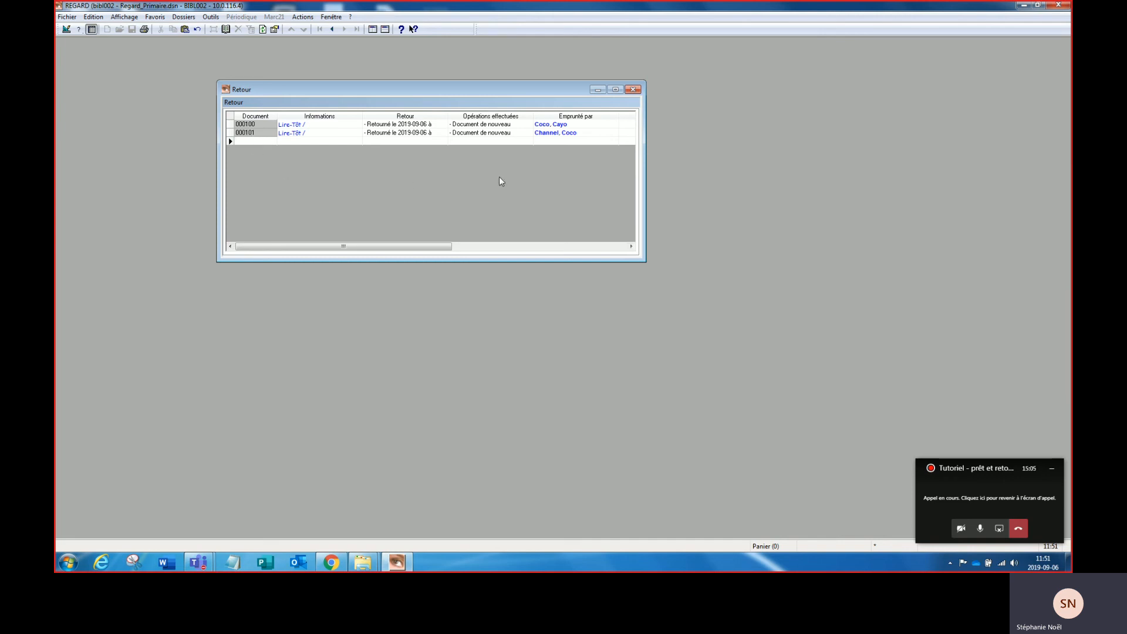
Close the Retour window and Regard, and switch to the Microsoft Teams call window
left_click(633, 89)
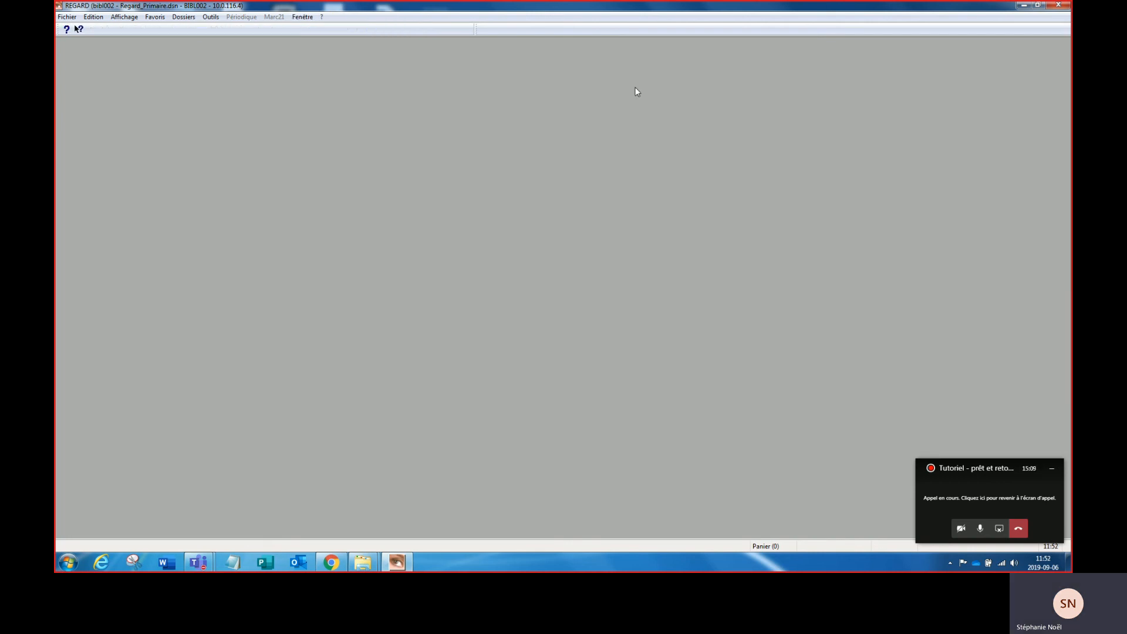
left_click(1059, 6)
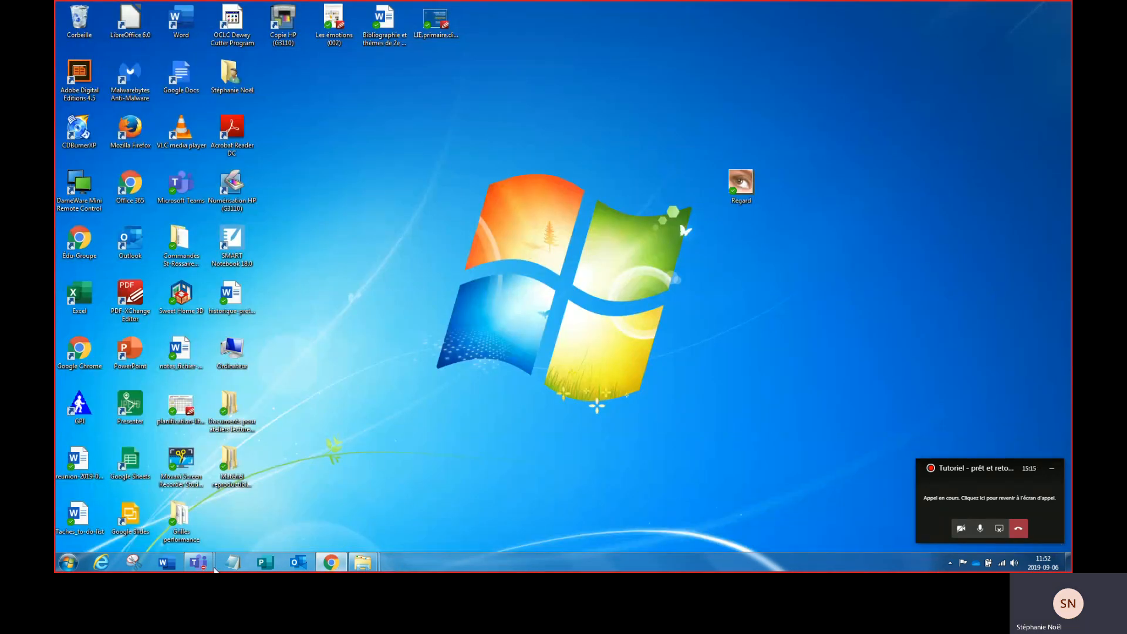
mouse_move(201, 567)
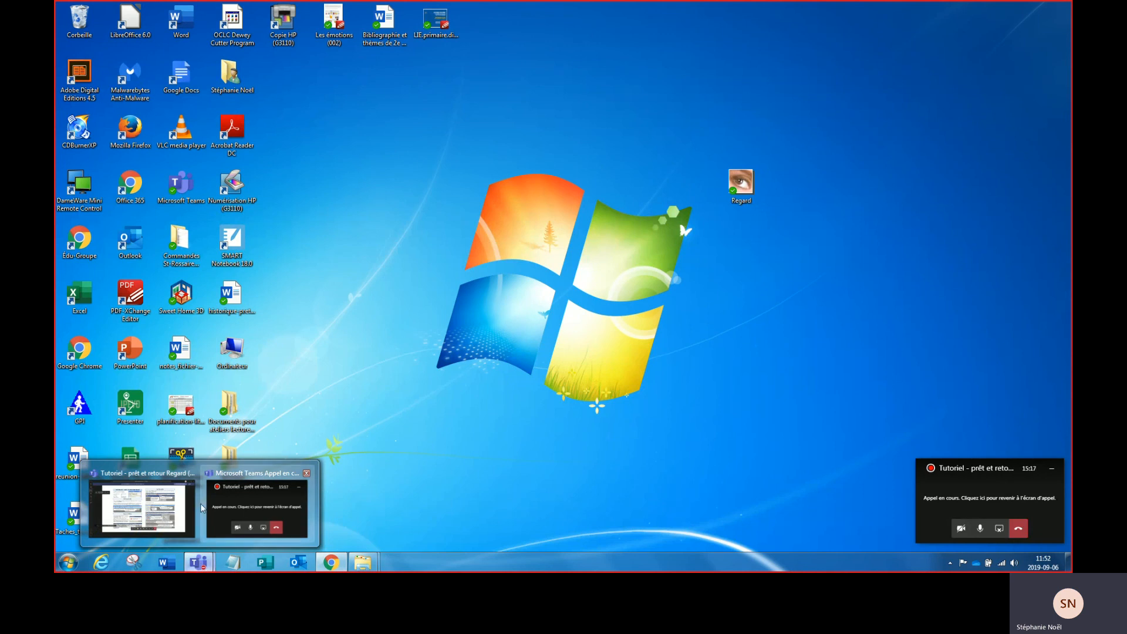
left_click(171, 508)
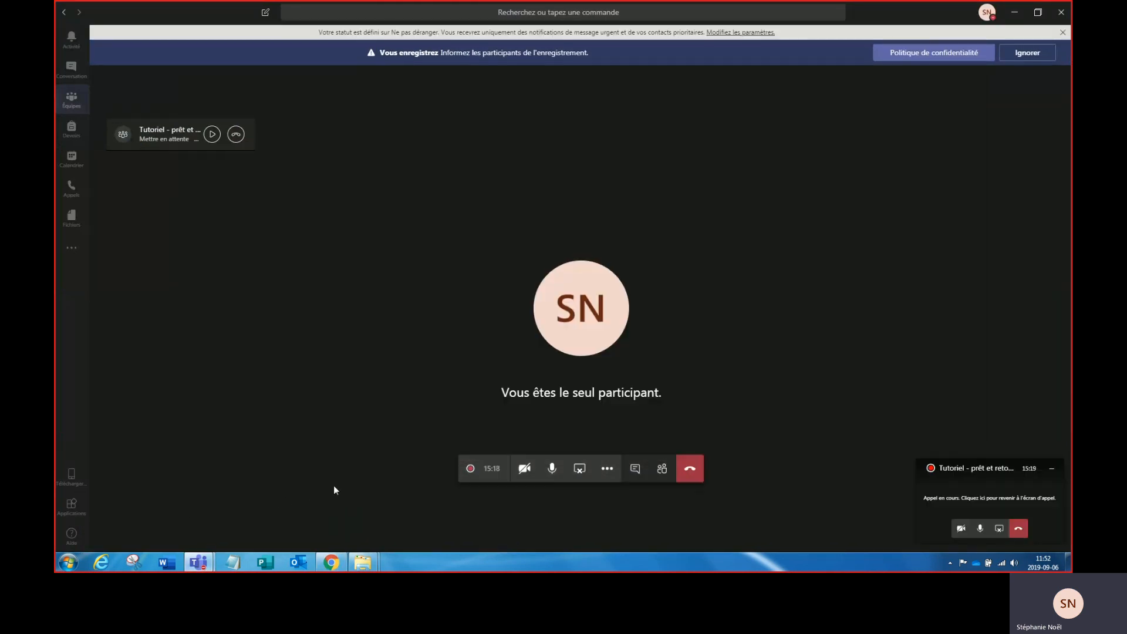